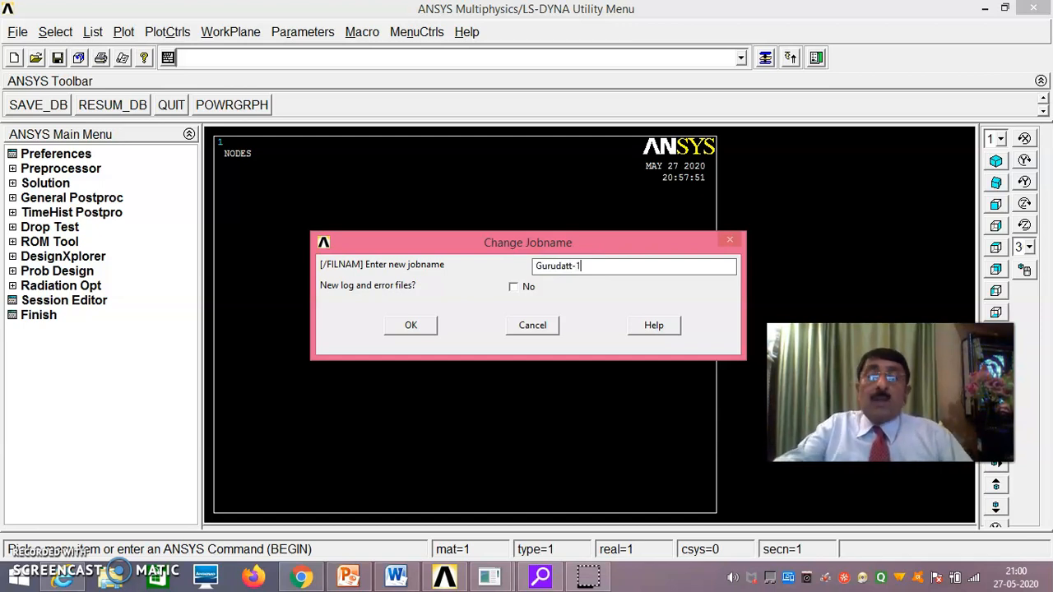
Enable new log and error files for the new jobname and apply the jobname change.
left_click(513, 287)
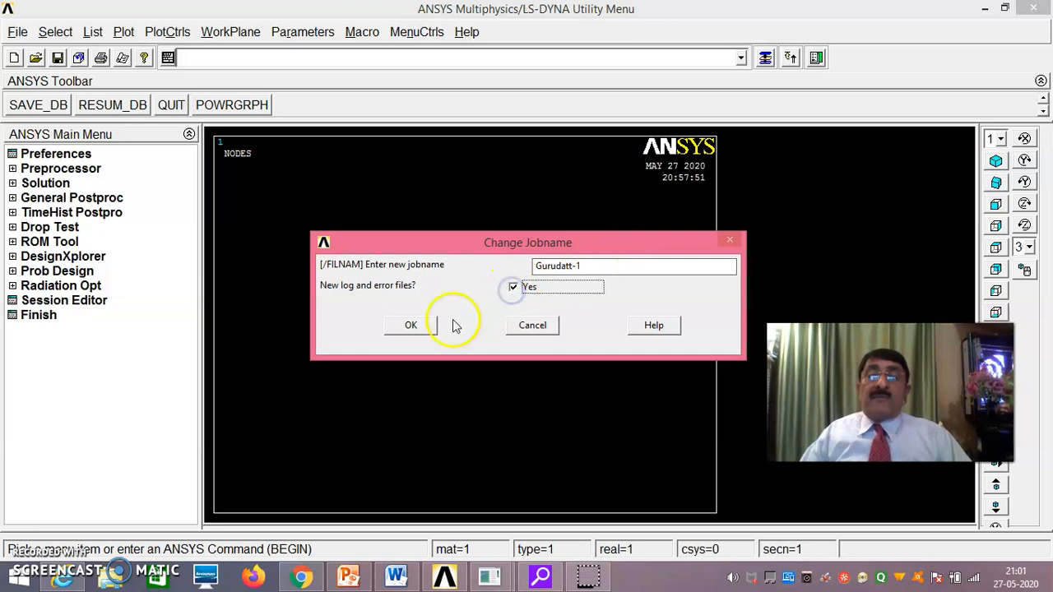
left_click(411, 326)
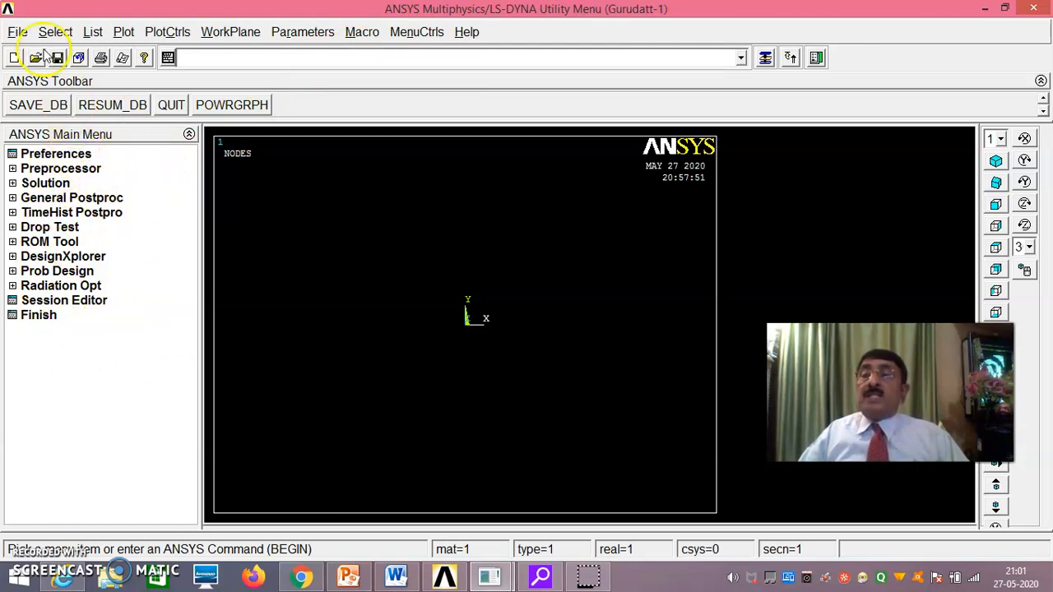
Set the analysis title to "2D Heat Conduction in a Plate" and refresh the graphics display to show it.
left_click(18, 31)
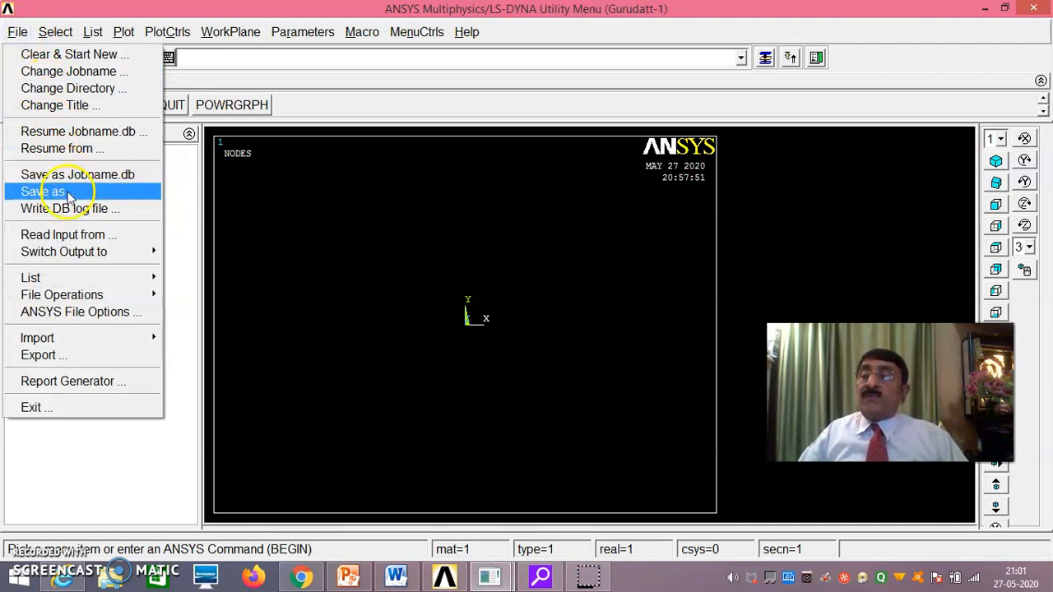
left_click(76, 105)
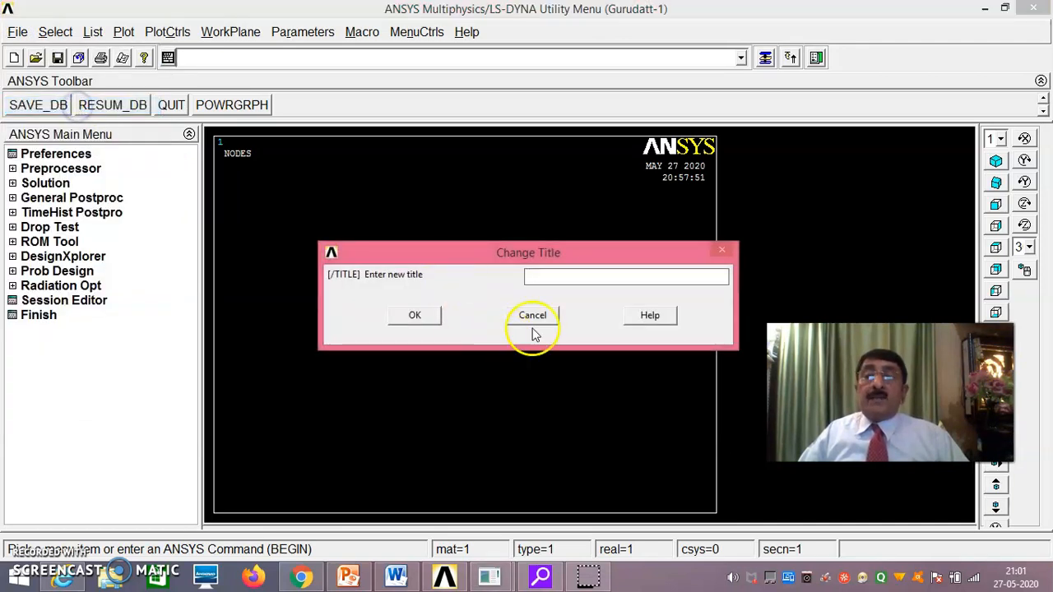
left_click(546, 281)
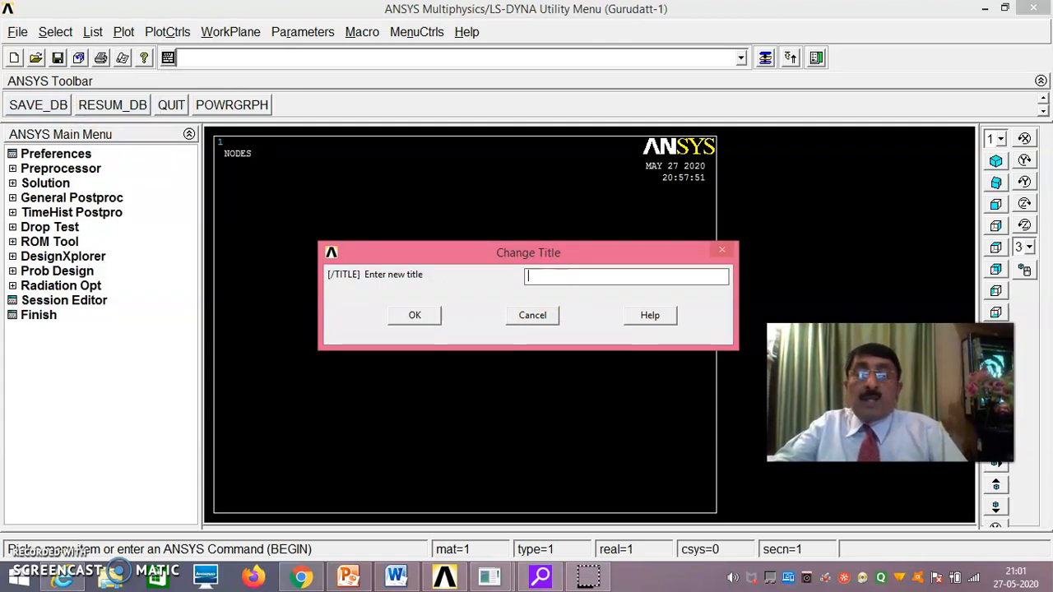
type("2D Heat Conduction in a Plate")
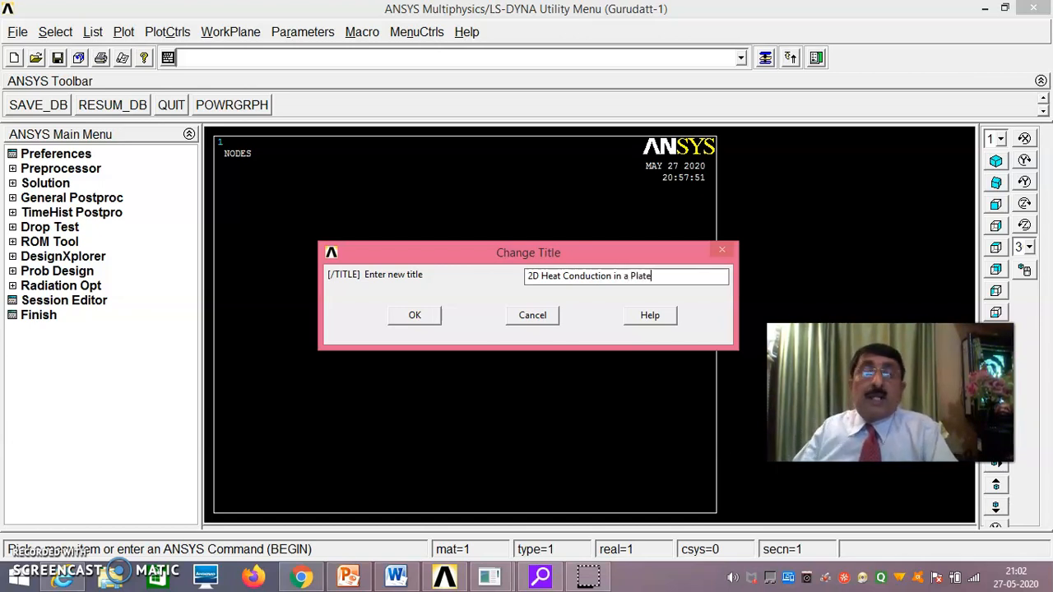
left_click(417, 316)
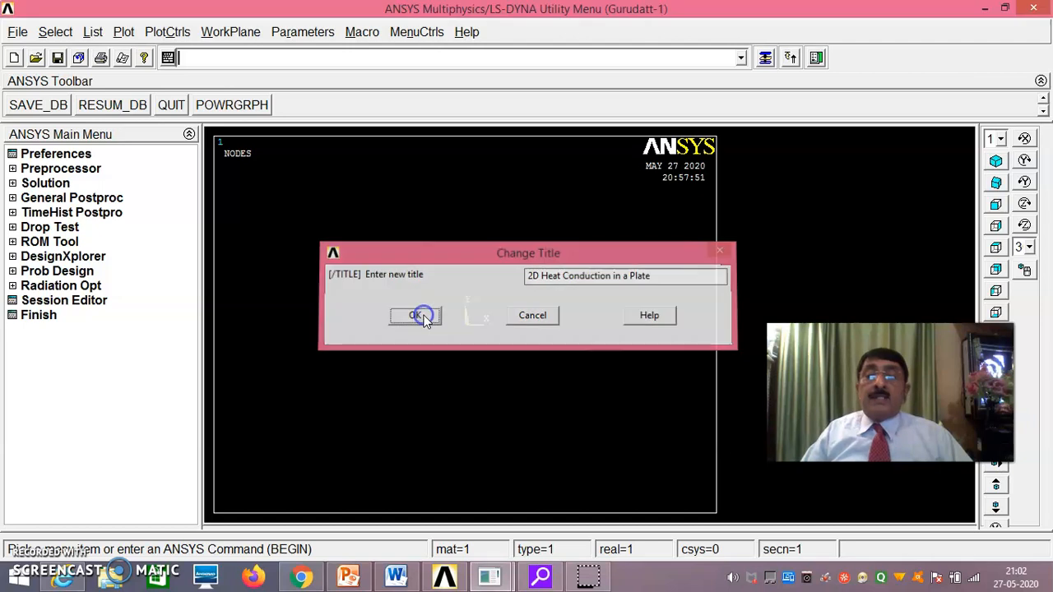
right_click(388, 219)
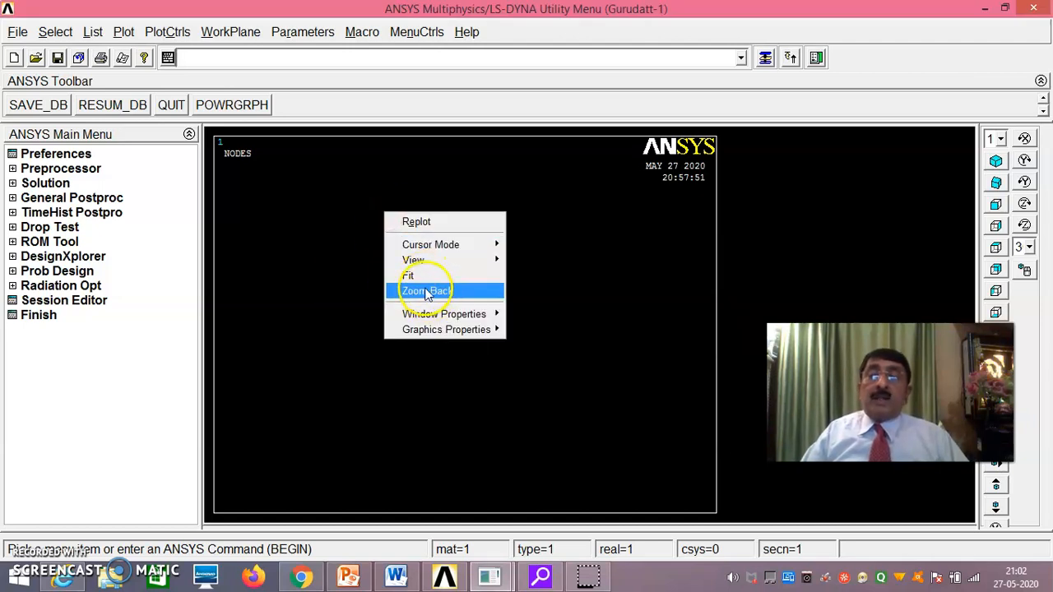
left_click(426, 282)
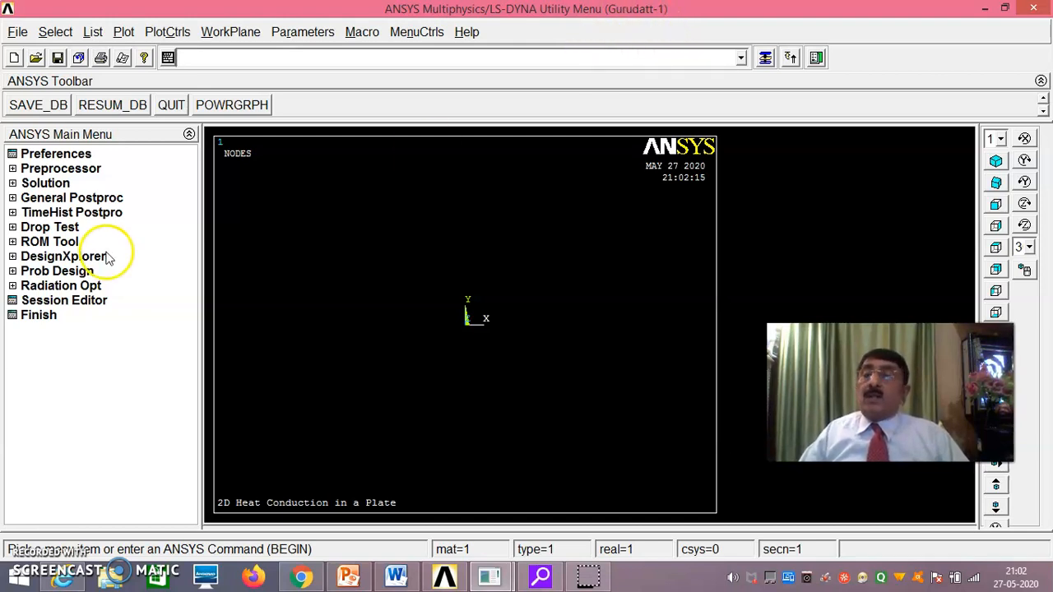
Filter the GUI preferences to the Thermal discipline, using the h-Method.
left_click(66, 155)
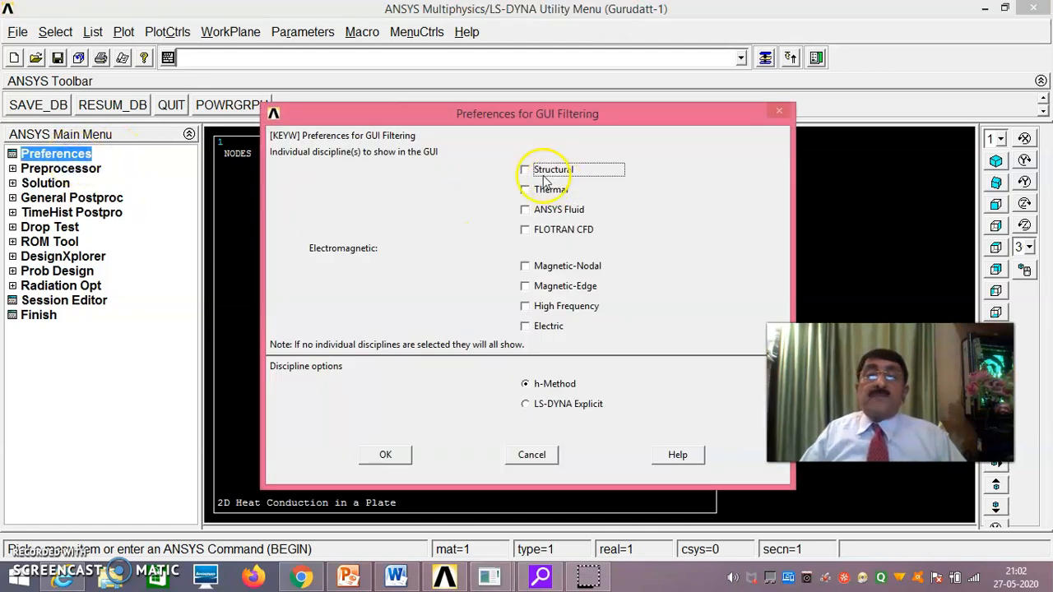
left_click(526, 192)
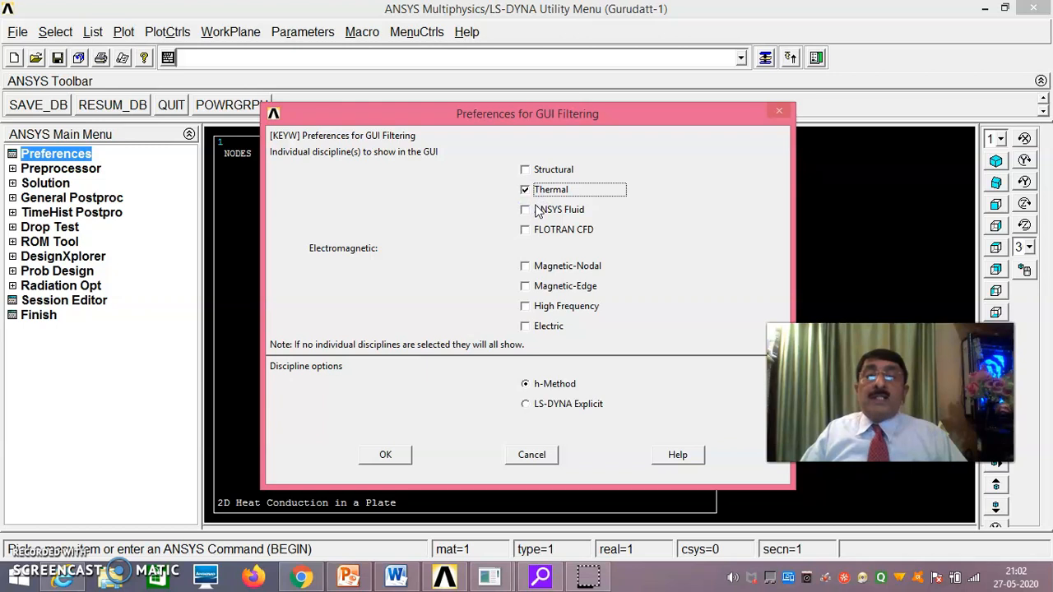
left_click(386, 457)
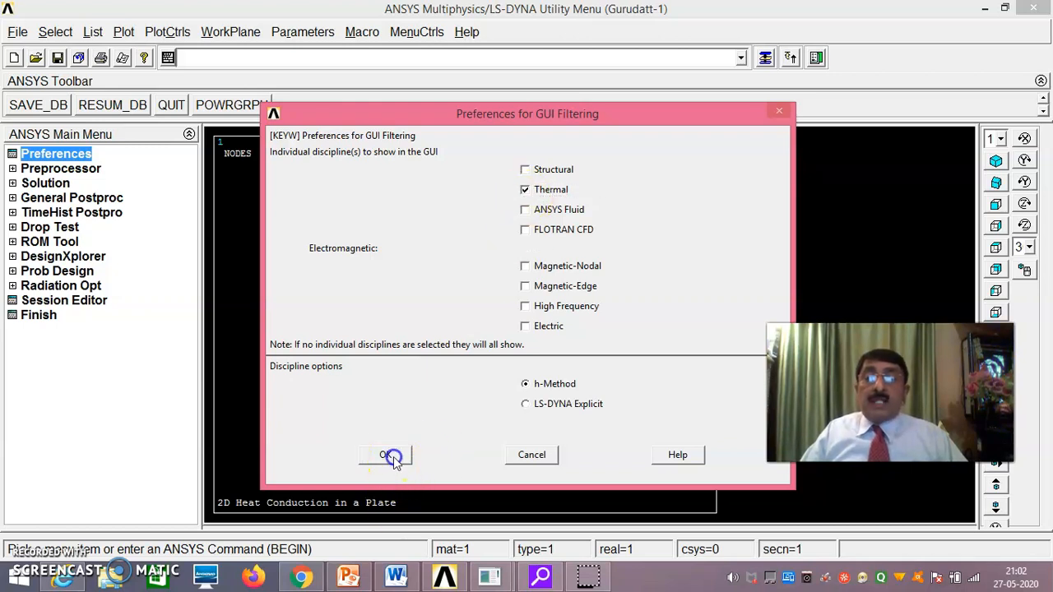
Add the thermal solid element Quad 4node 55 as element type 1.
left_click(61, 168)
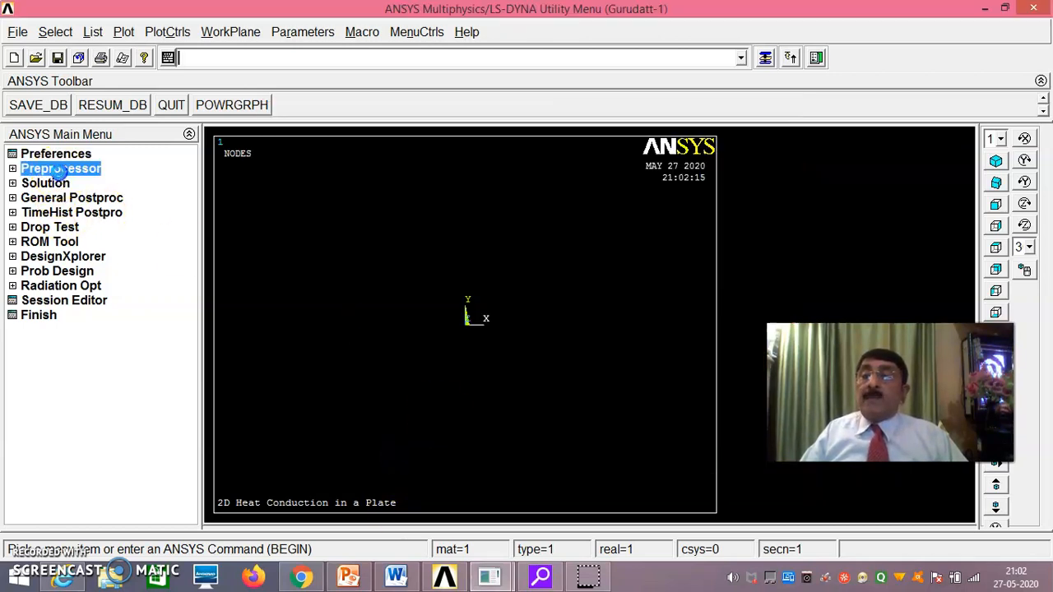
left_click(78, 183)
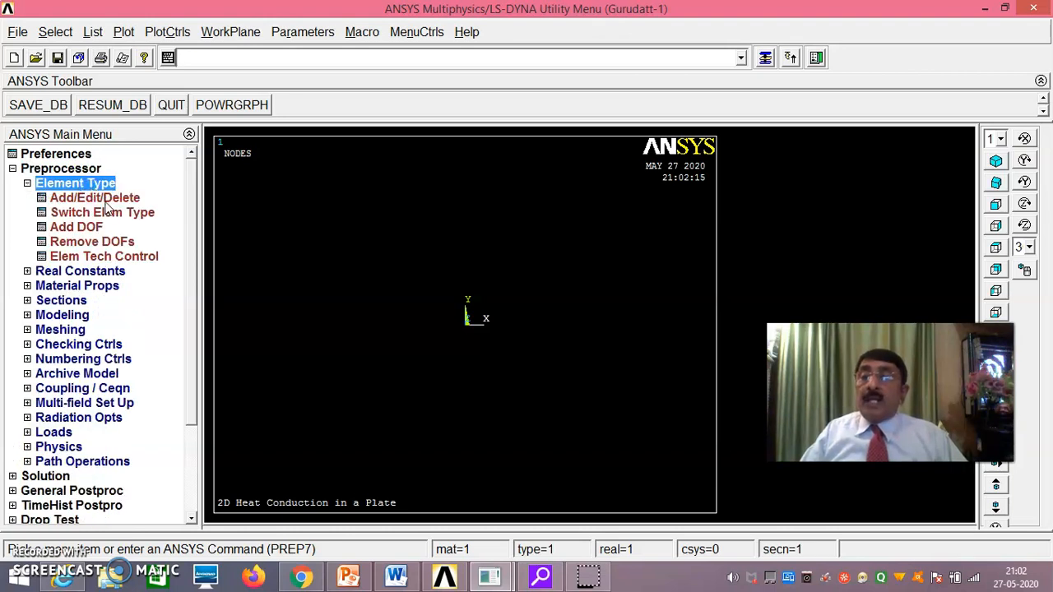
left_click(105, 199)
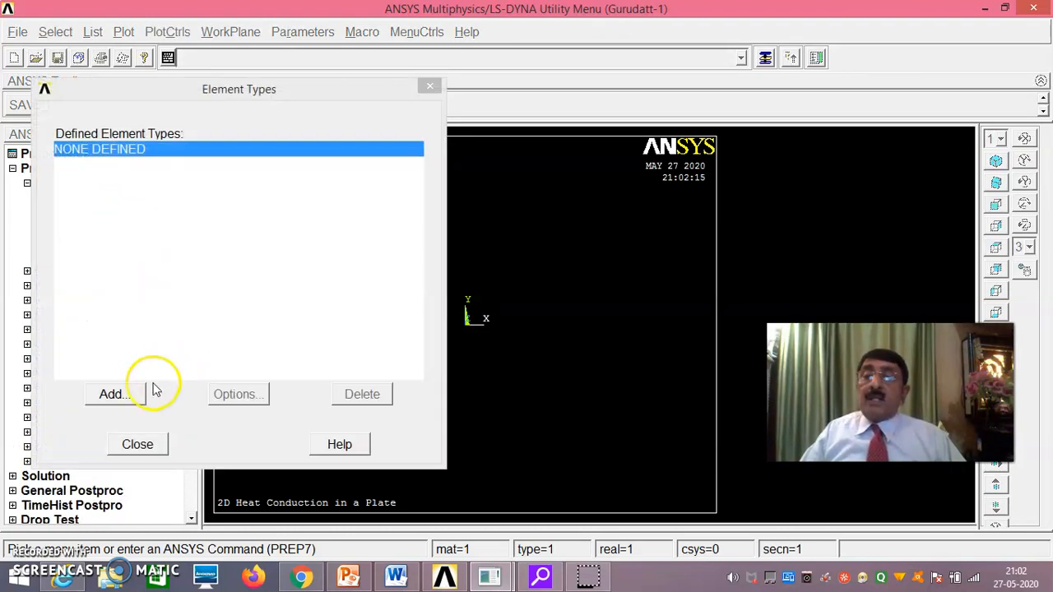
left_click(126, 396)
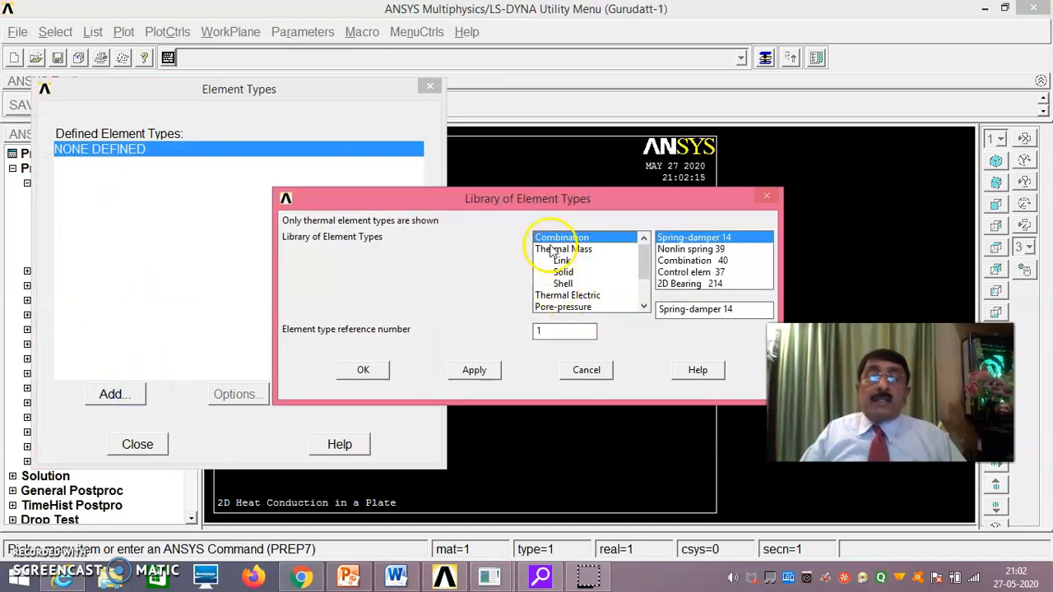
left_click(563, 274)
left_click(675, 241)
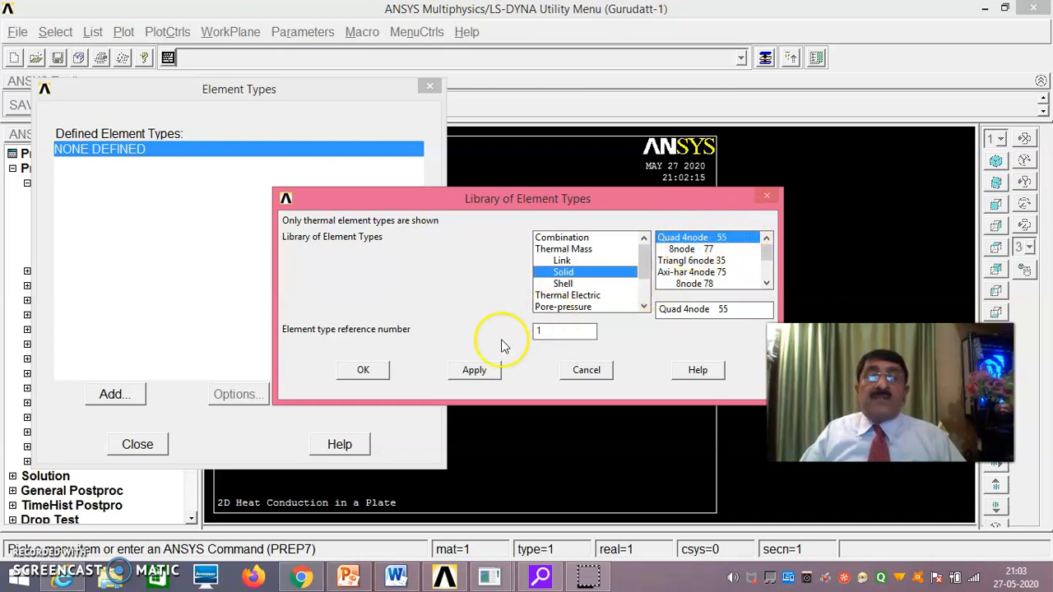
left_click(363, 371)
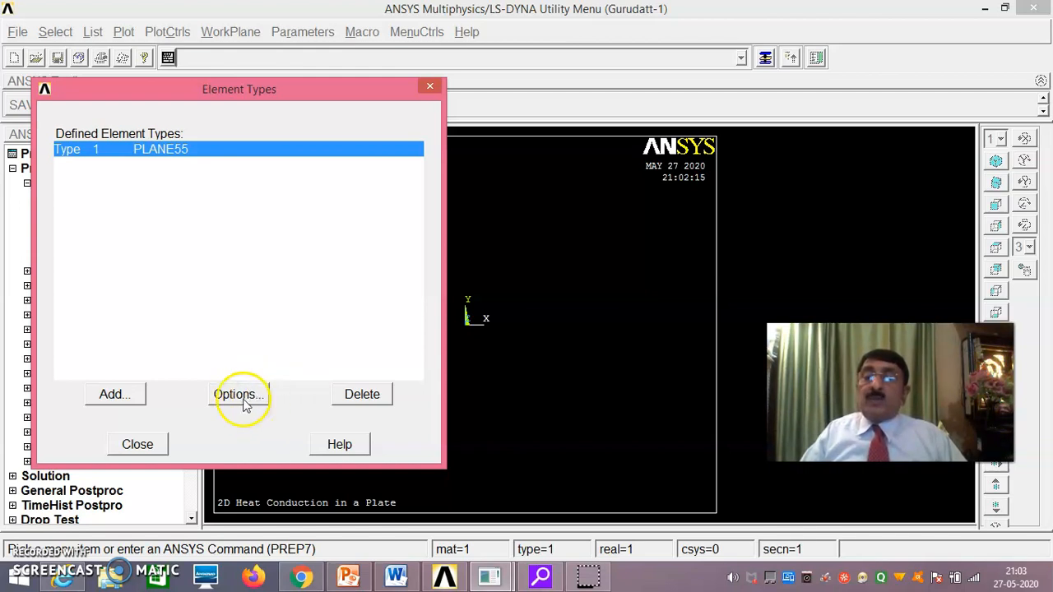
left_click(138, 445)
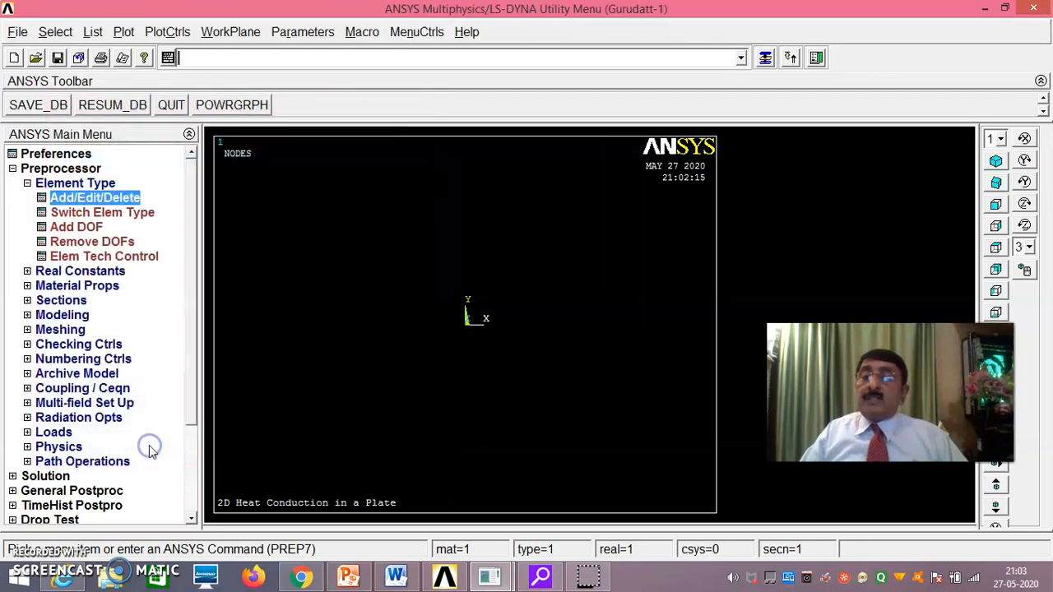
Define isotropic thermal conductivity for Material Model Number 1 with KXX set to 401.
left_click(83, 285)
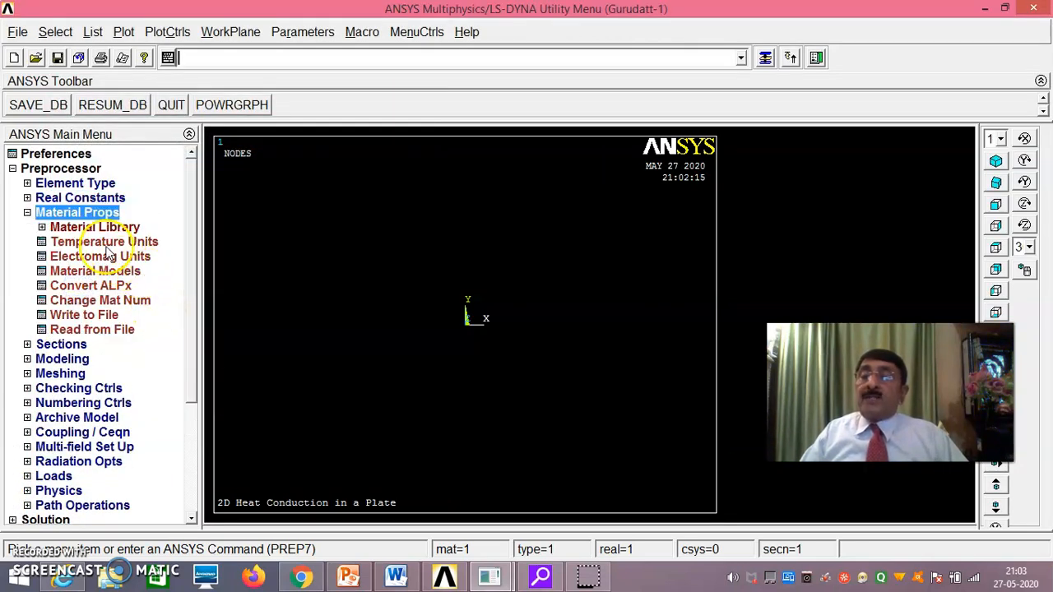
left_click(97, 272)
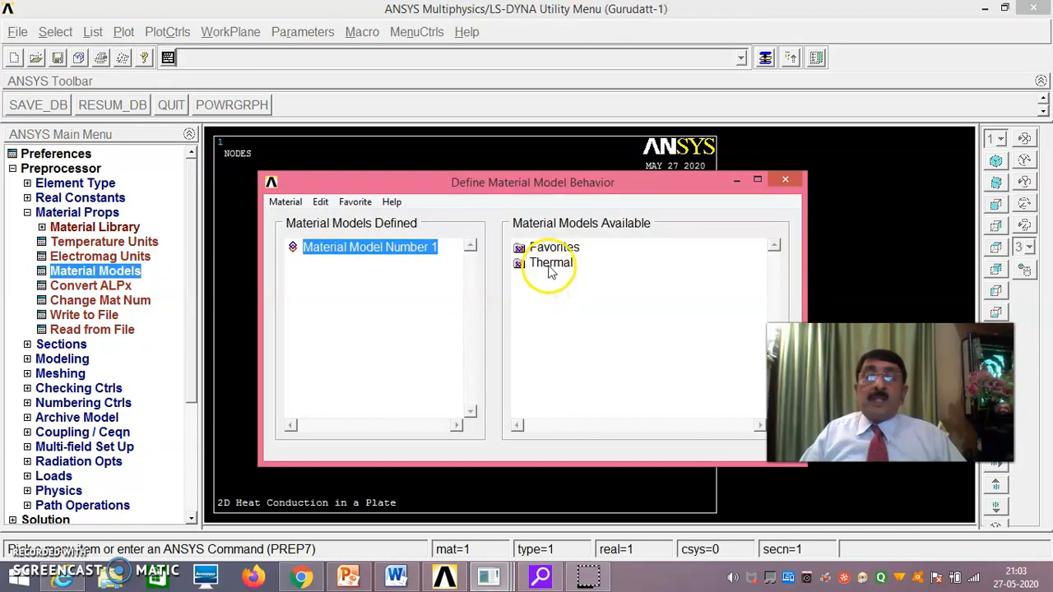
double_click(550, 264)
double_click(584, 280)
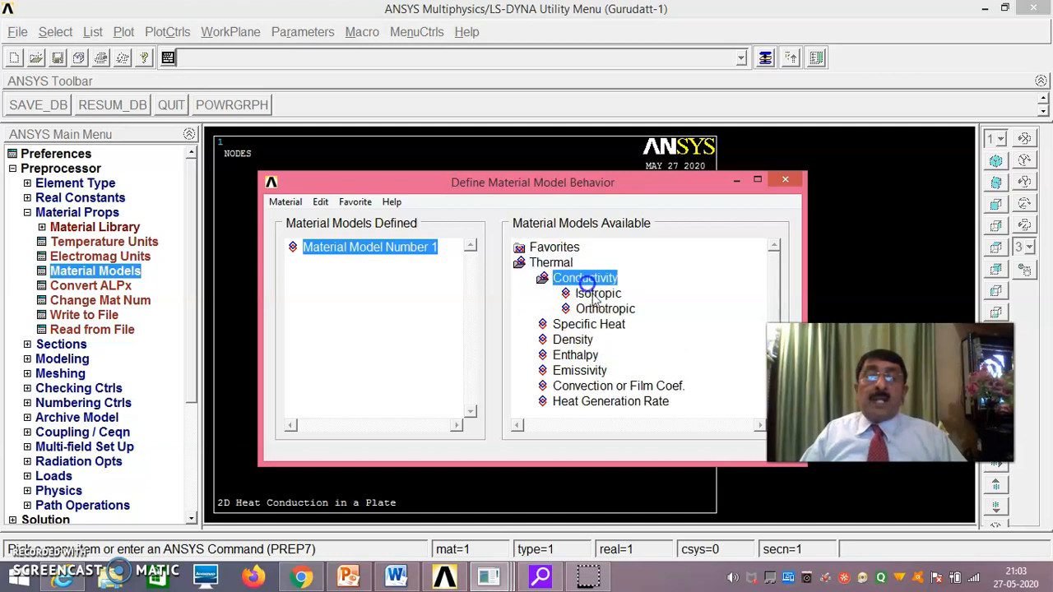
double_click(598, 293)
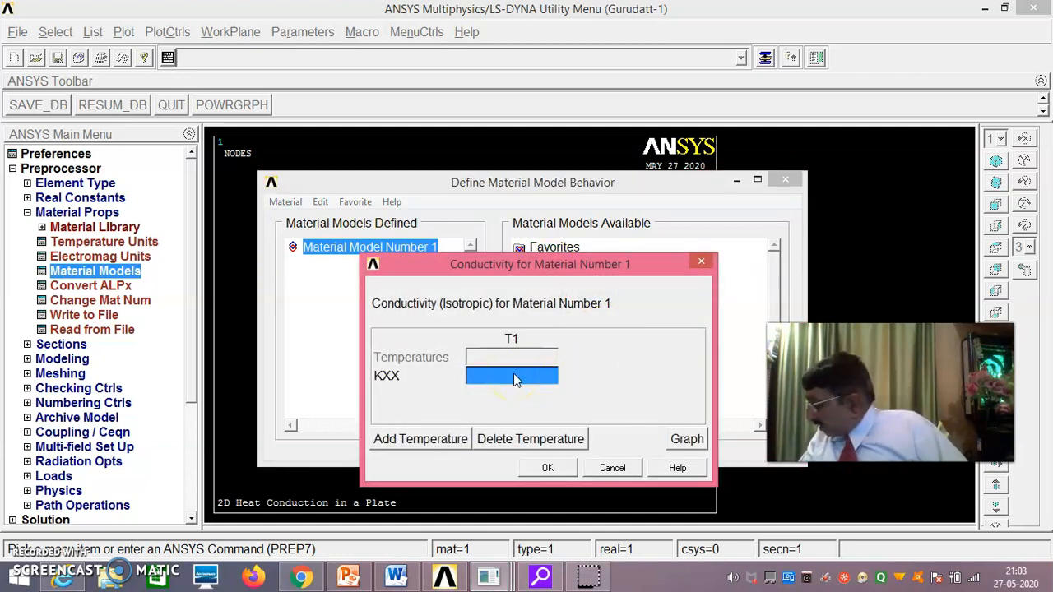
type("401")
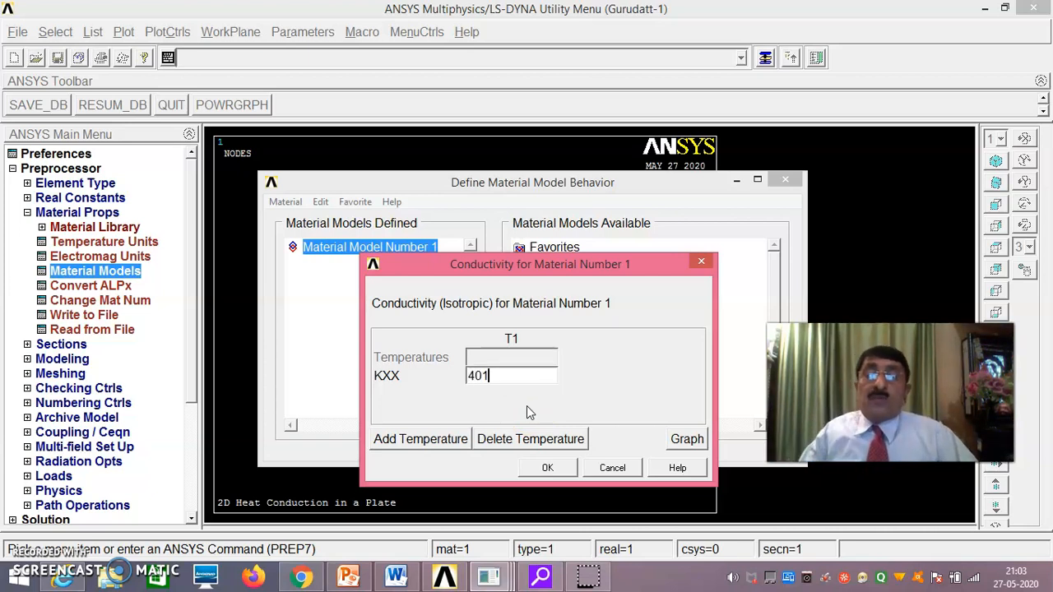
left_click(544, 468)
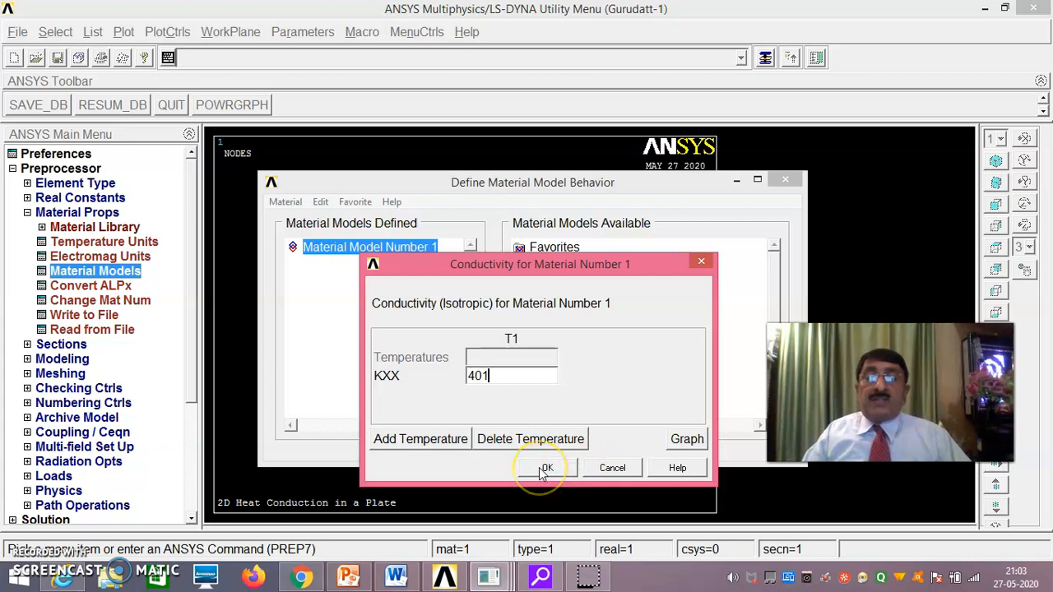
left_click(541, 470)
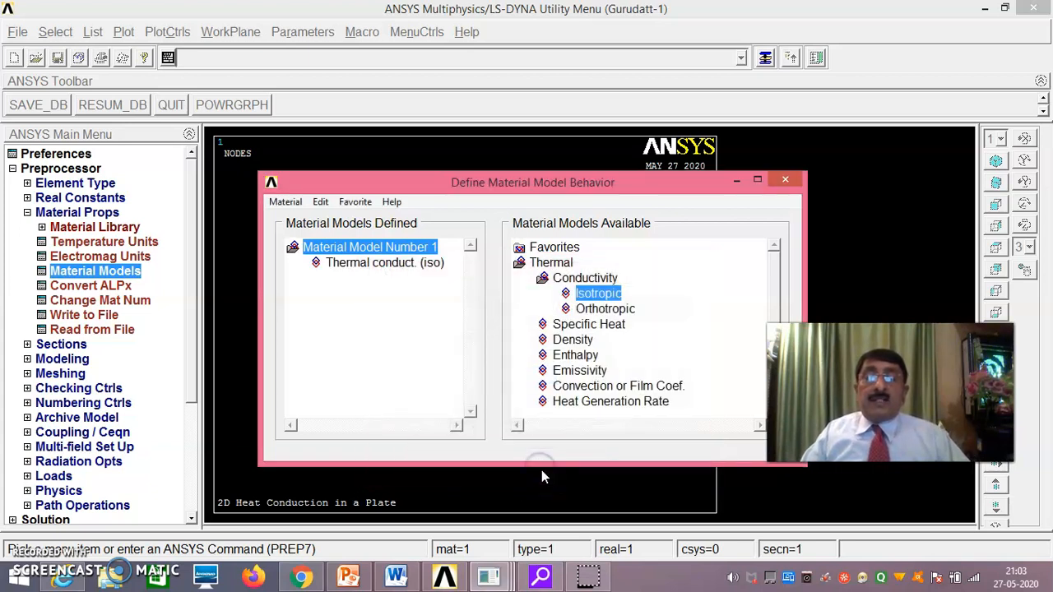
left_click(284, 201)
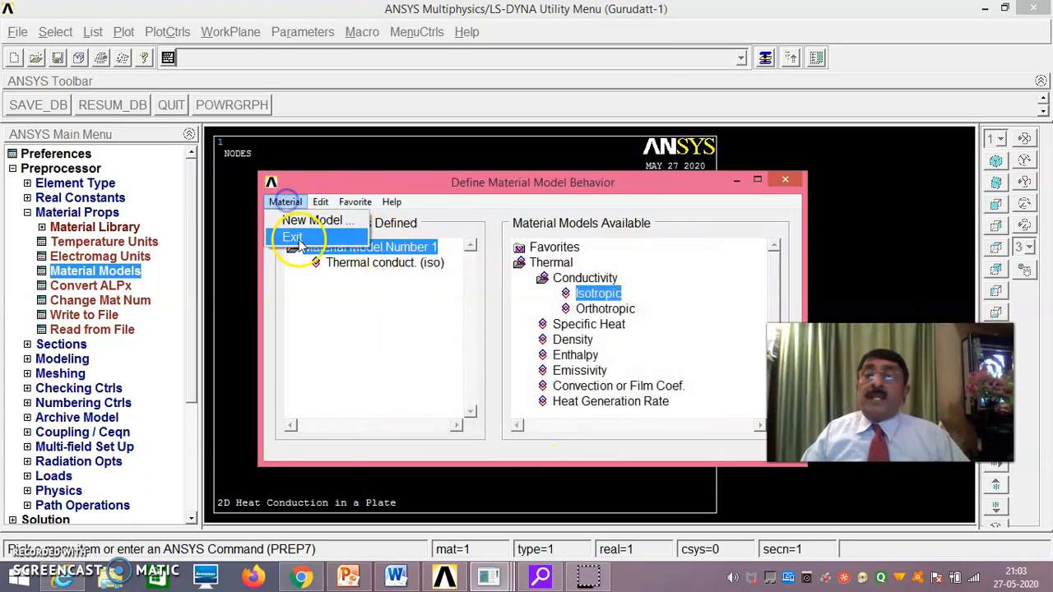
left_click(292, 234)
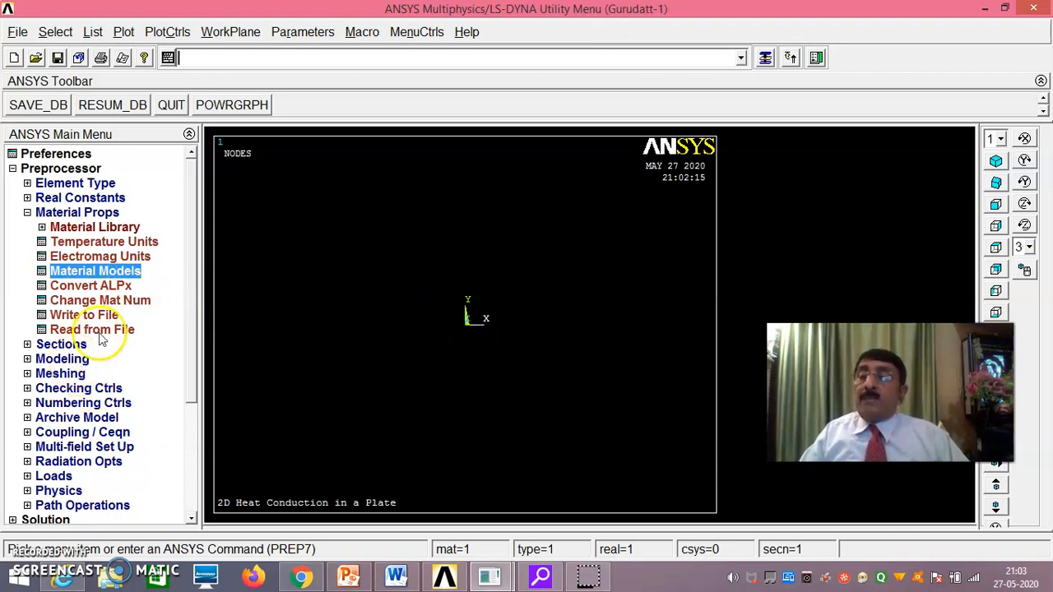
Create a rectangular area by two corners with width 10 and height 20.
left_click(74, 363)
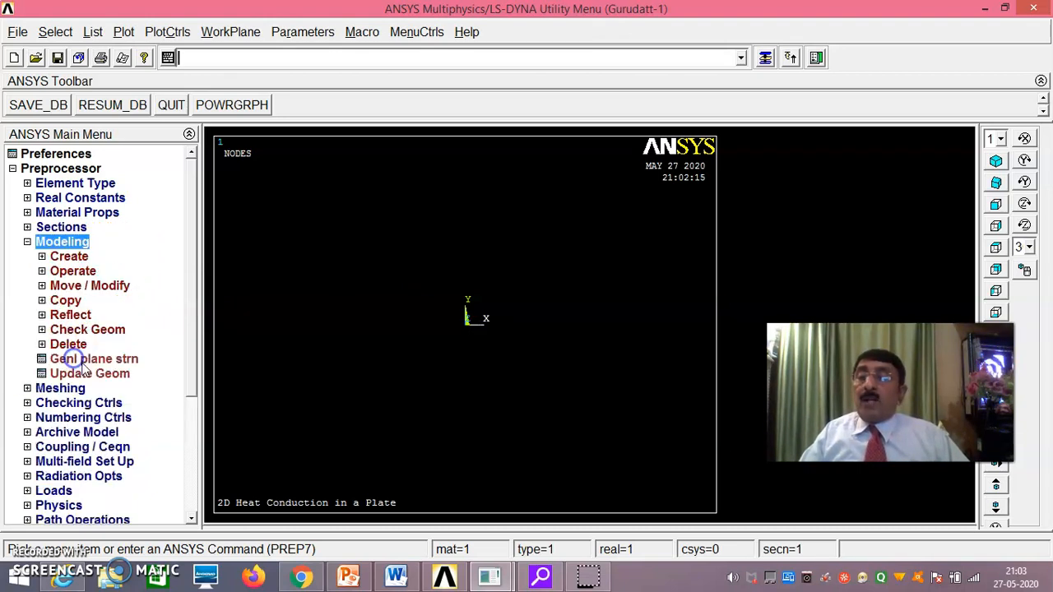
left_click(82, 257)
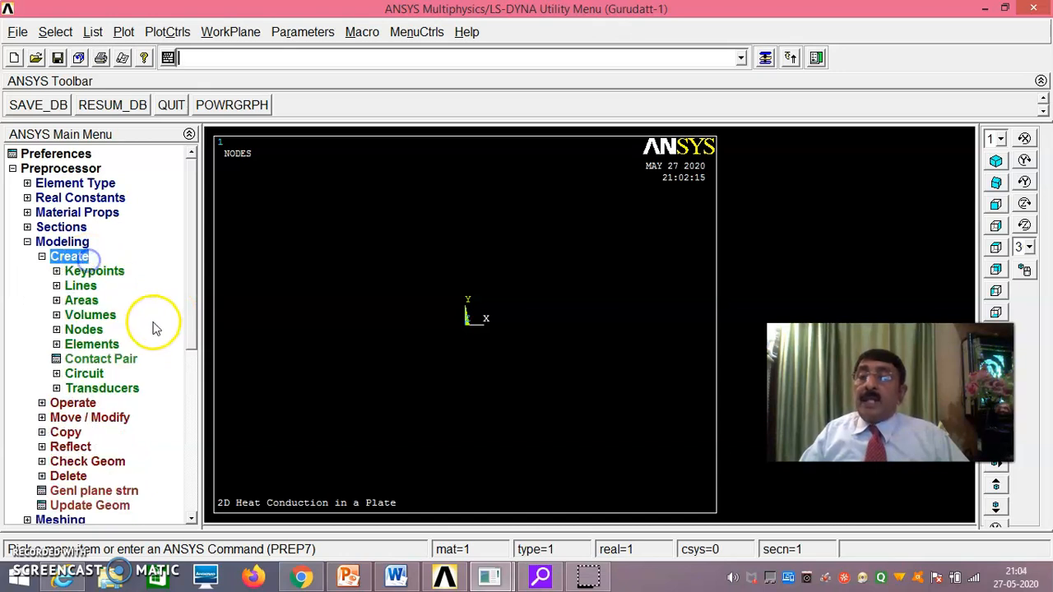
left_click(82, 301)
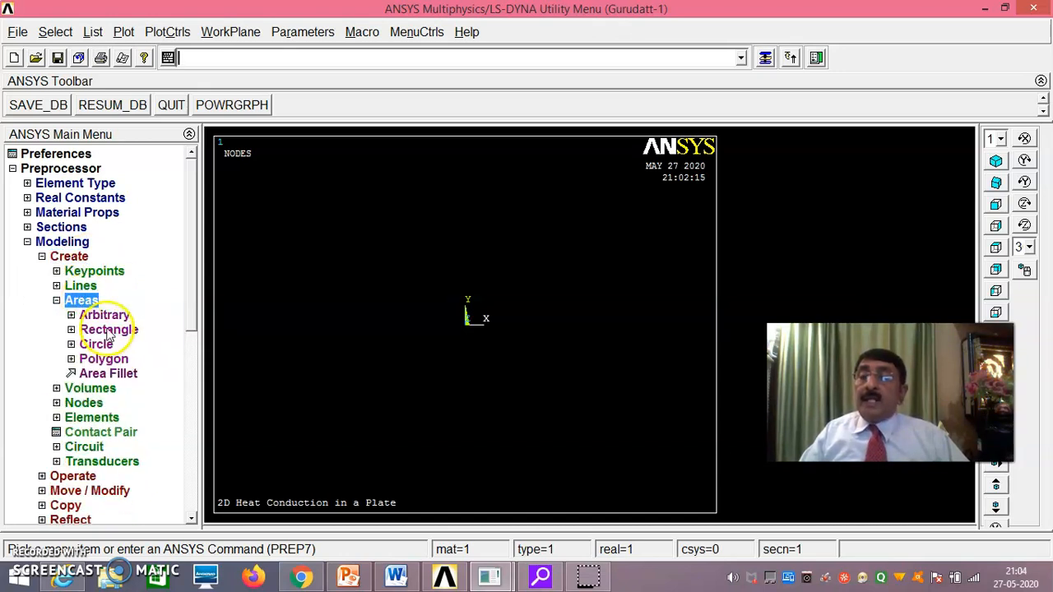
left_click(109, 329)
left_click(134, 344)
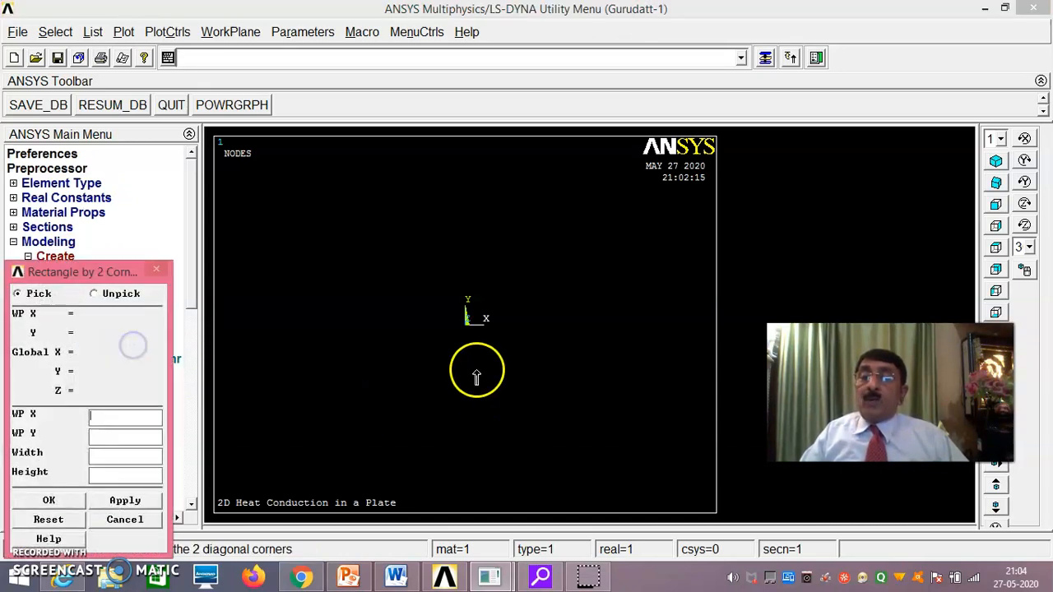
left_click_drag(130, 272, 177, 144)
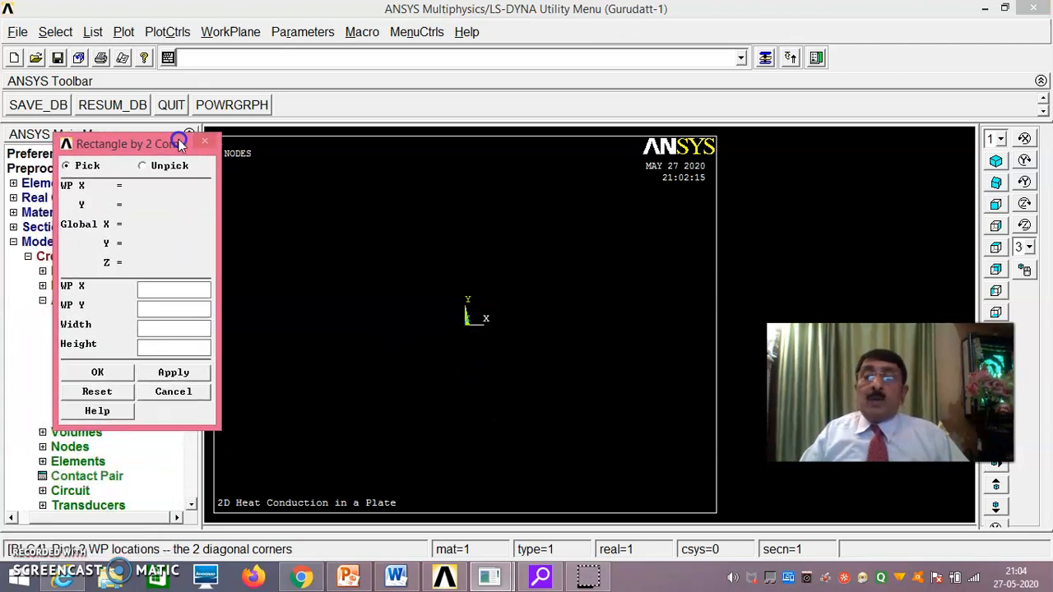
left_click(147, 331)
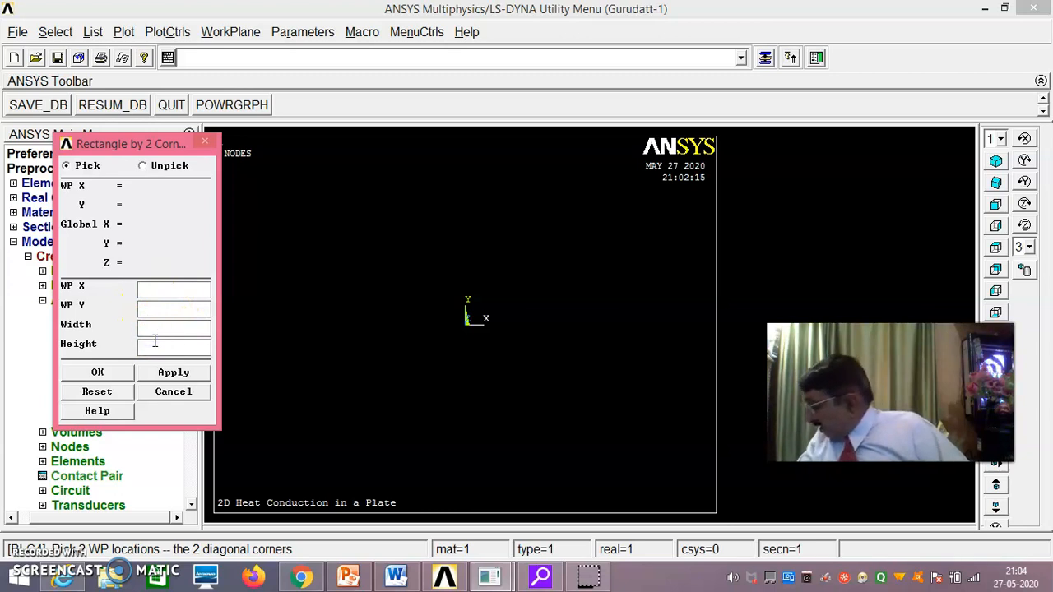
type("10")
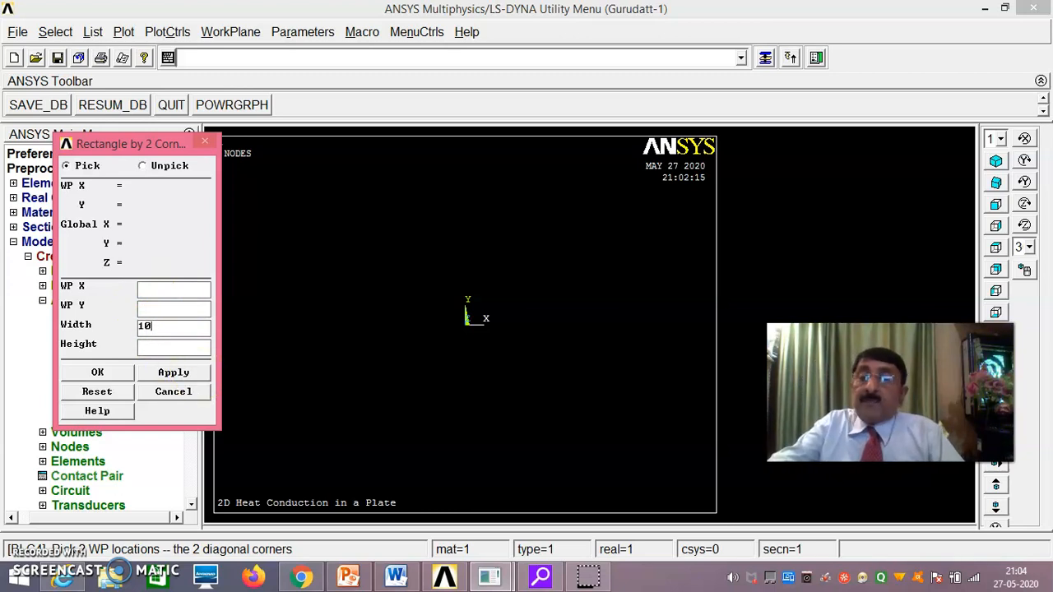
left_click(151, 347)
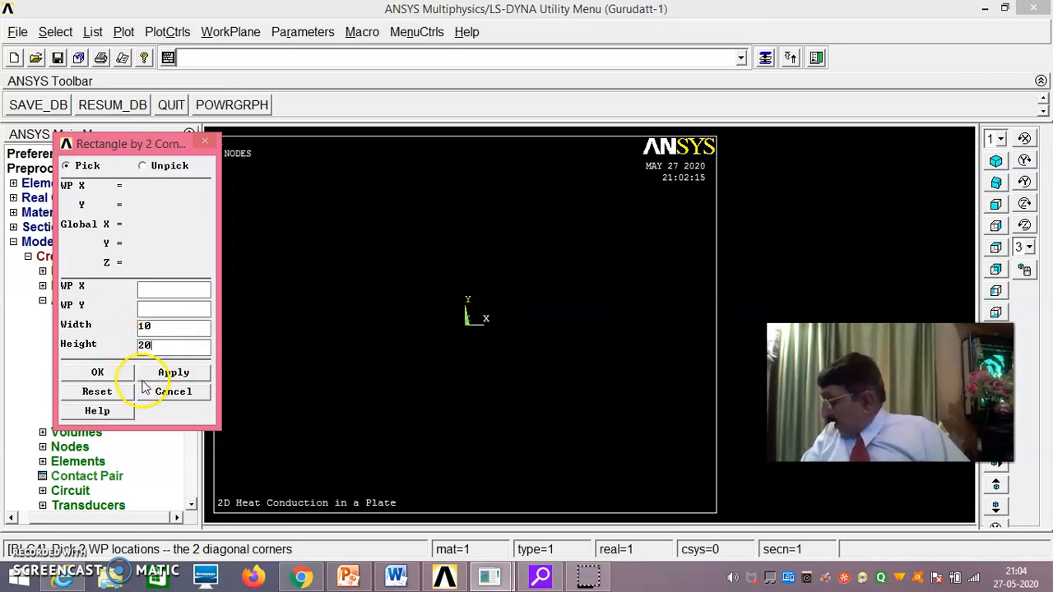
left_click(98, 373)
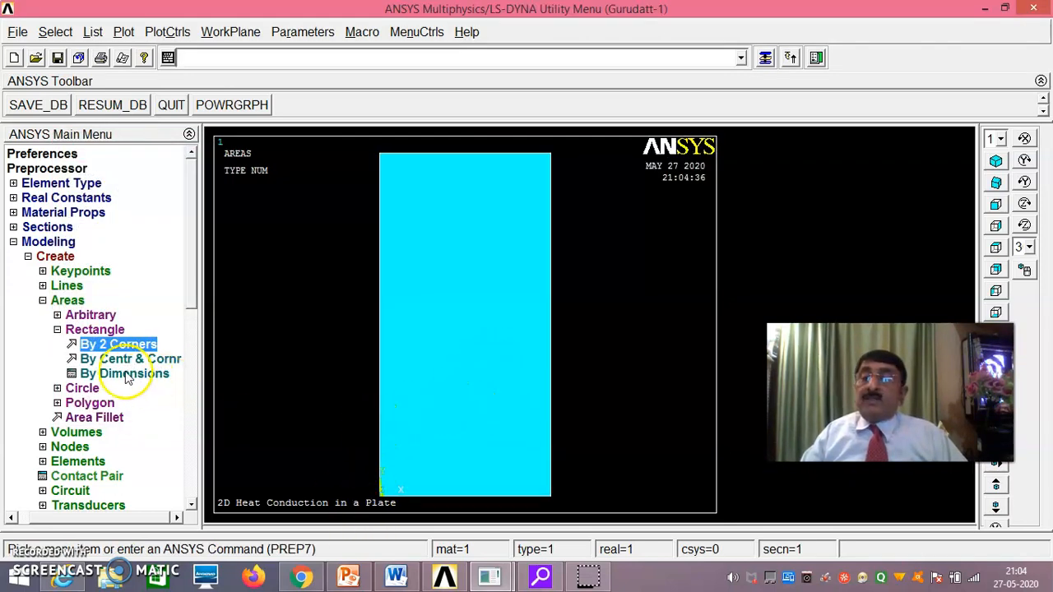
Assign material number 1 and element type 1 PLANE55 to the rectangular area as its mesh attributes.
left_click(58, 330)
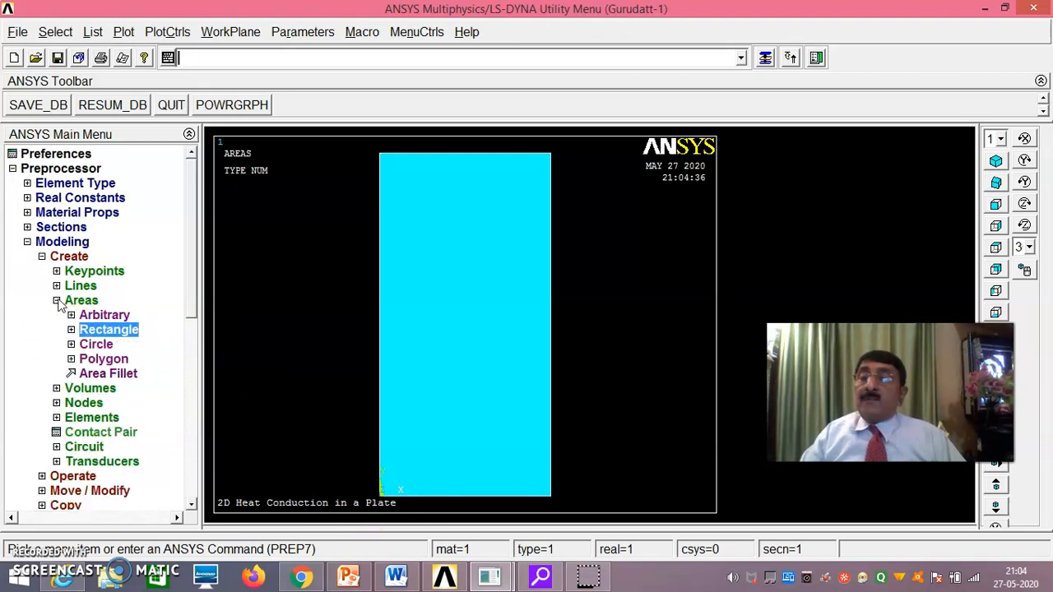
left_click(56, 301)
left_click(42, 257)
left_click(63, 389)
left_click(61, 389)
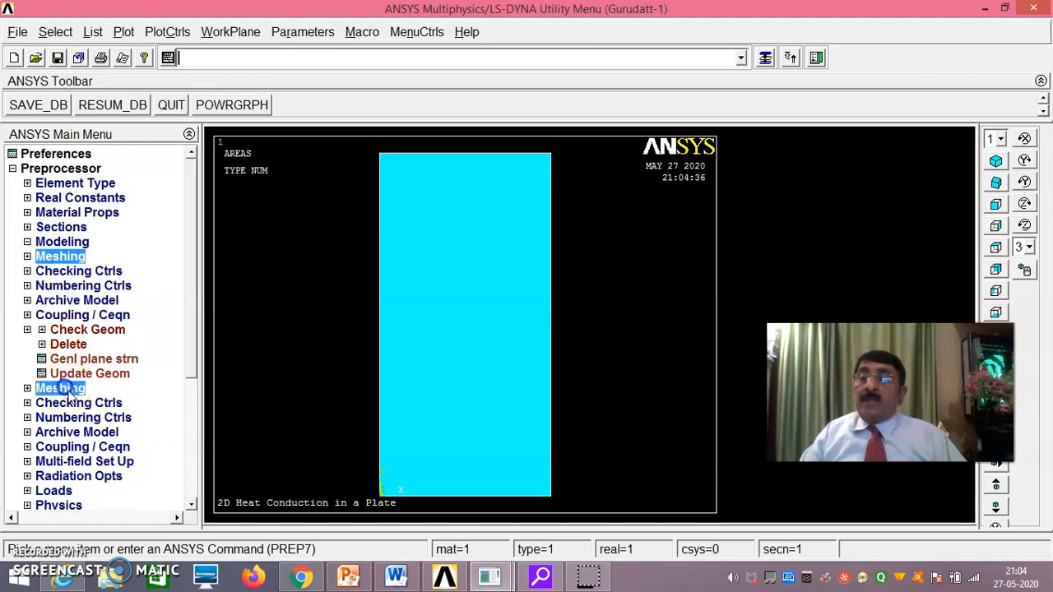
left_click(92, 271)
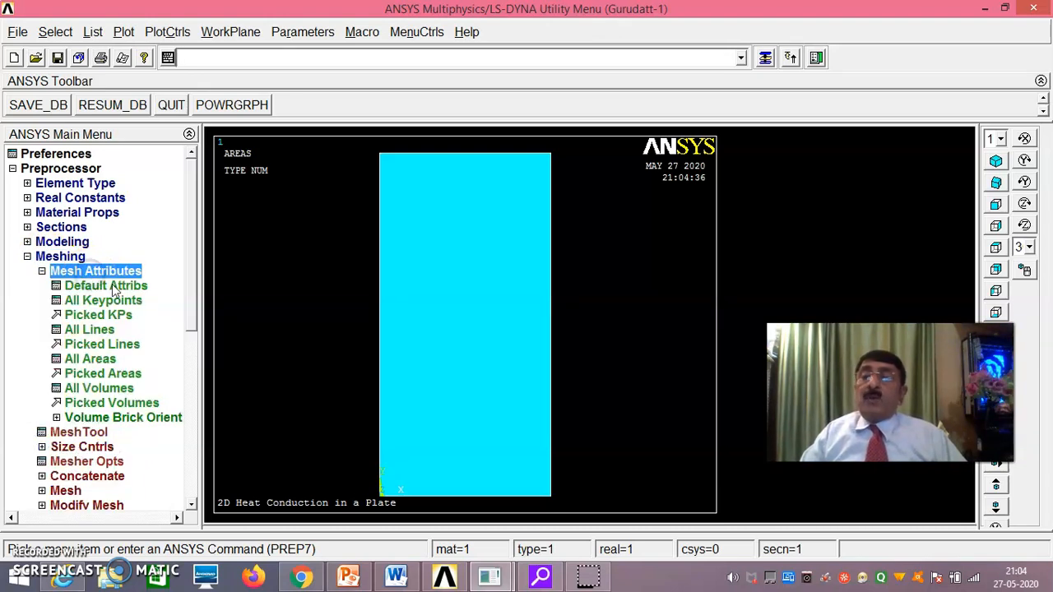
left_click(122, 375)
left_click(457, 333)
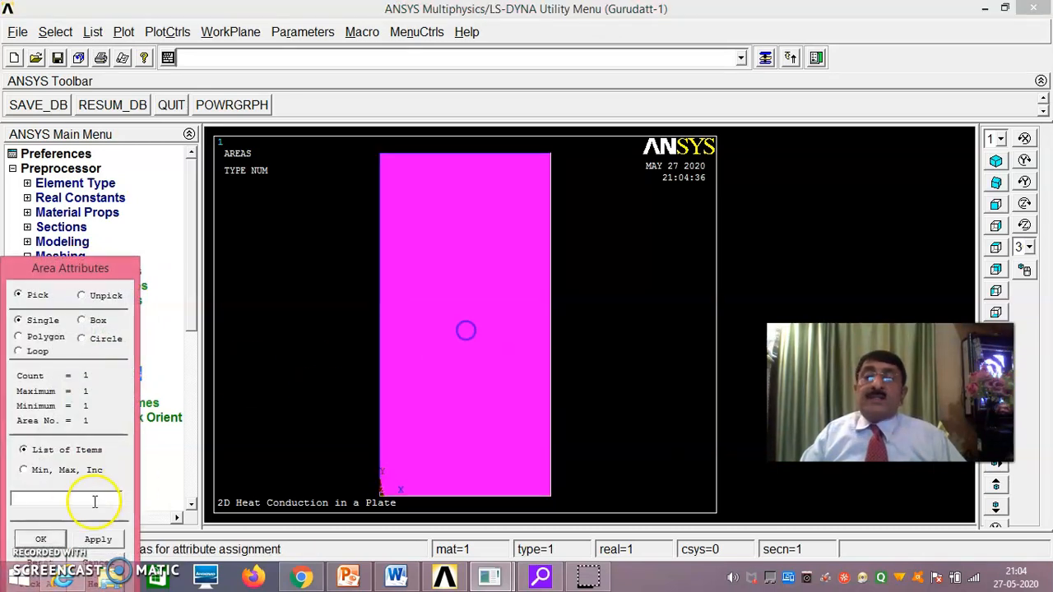
left_click(52, 540)
left_click(667, 158)
left_click(666, 159)
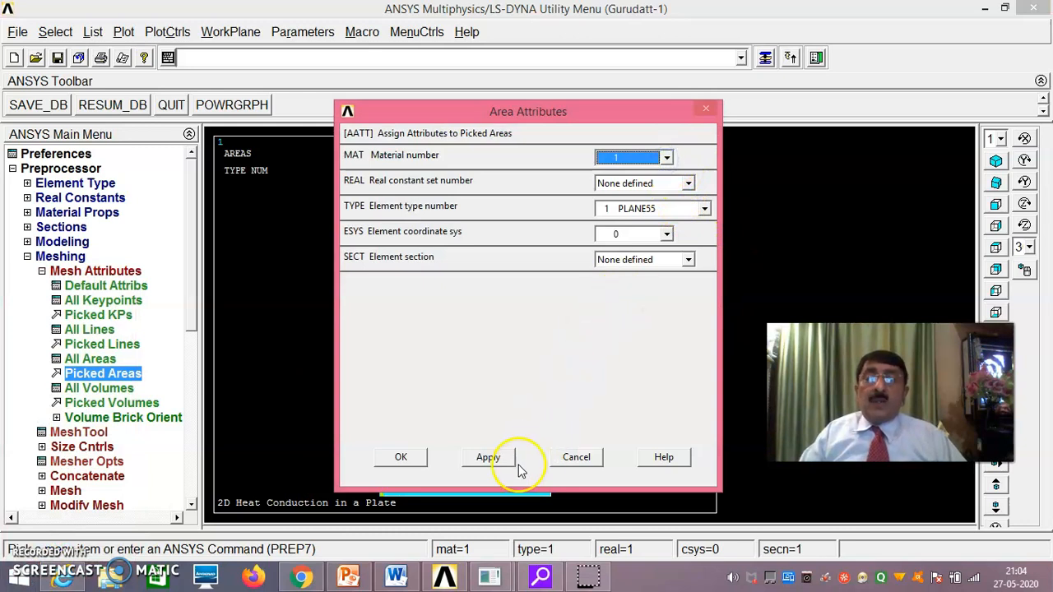
left_click(401, 457)
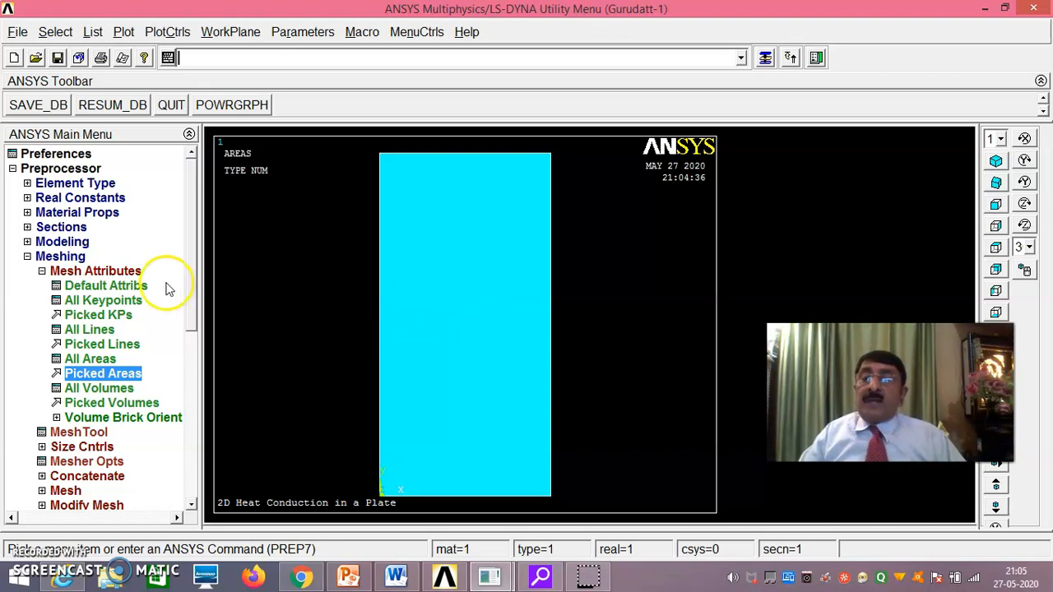
Confirm the default meshing attributes with element type 1 PLANE55 and material number 1.
left_click(122, 285)
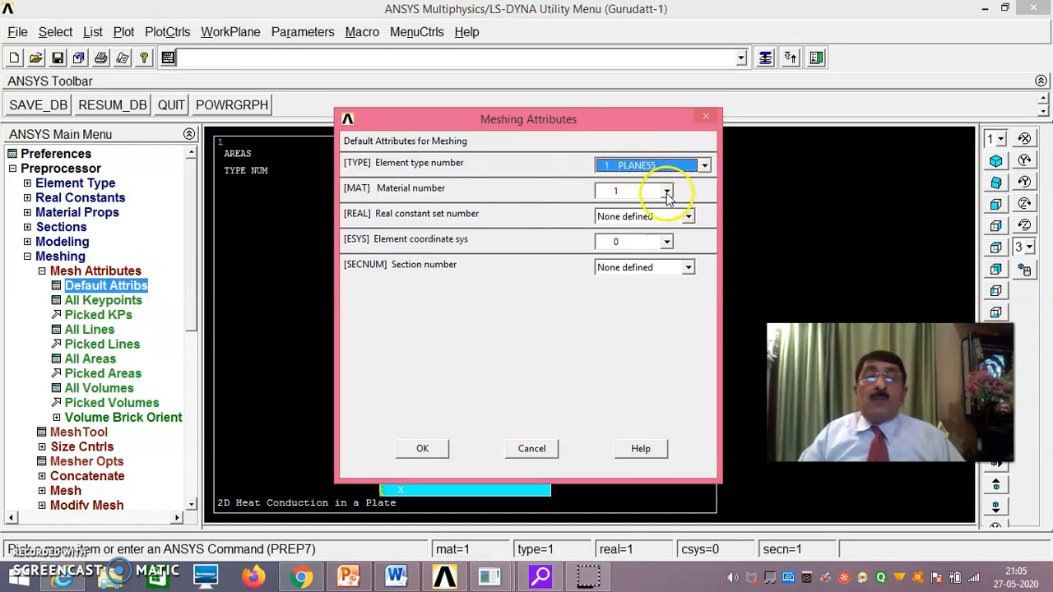
left_click(666, 193)
left_click(666, 193)
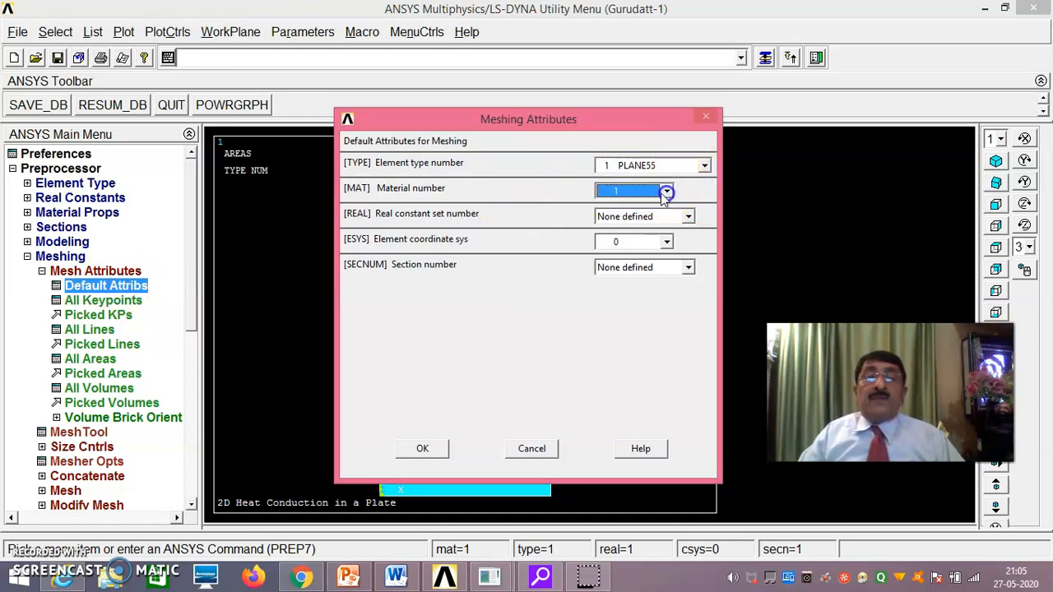
left_click(442, 451)
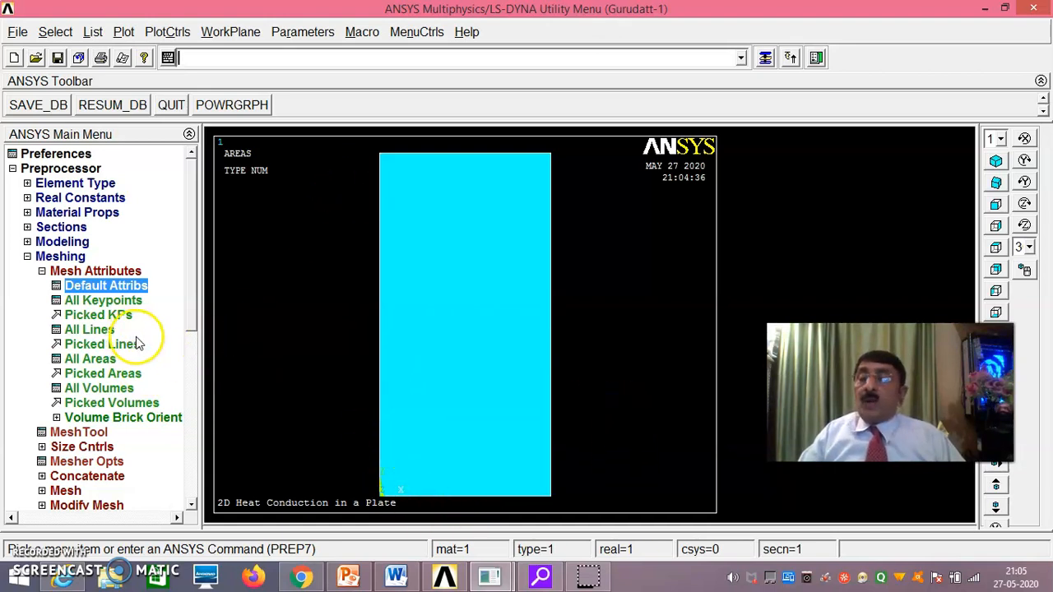
Set the number of element divisions to 10 on the plate's top and bottom edges.
left_click(107, 446)
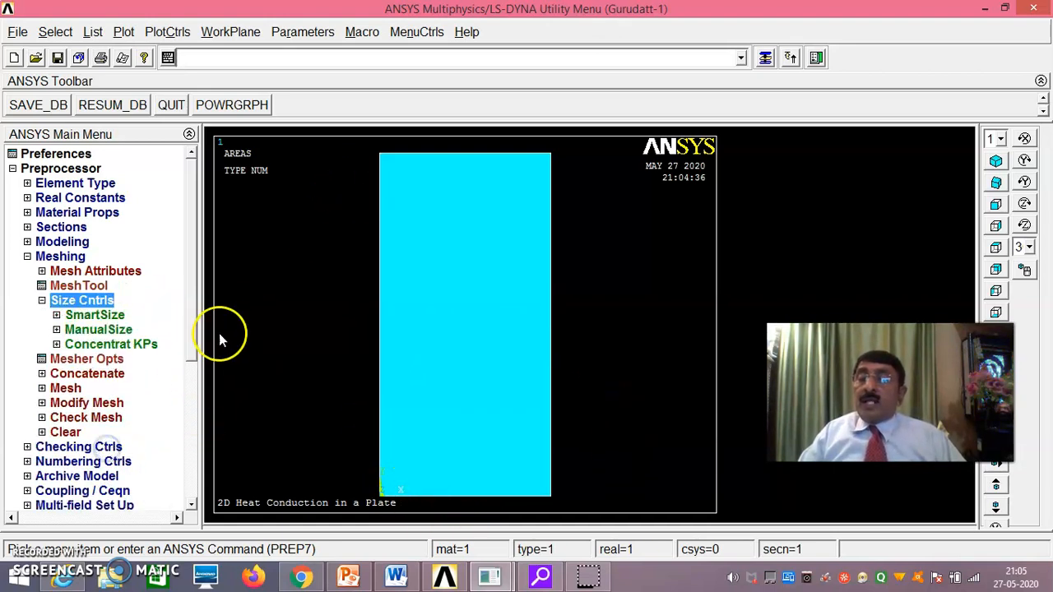
scroll(189, 337, "down", 2)
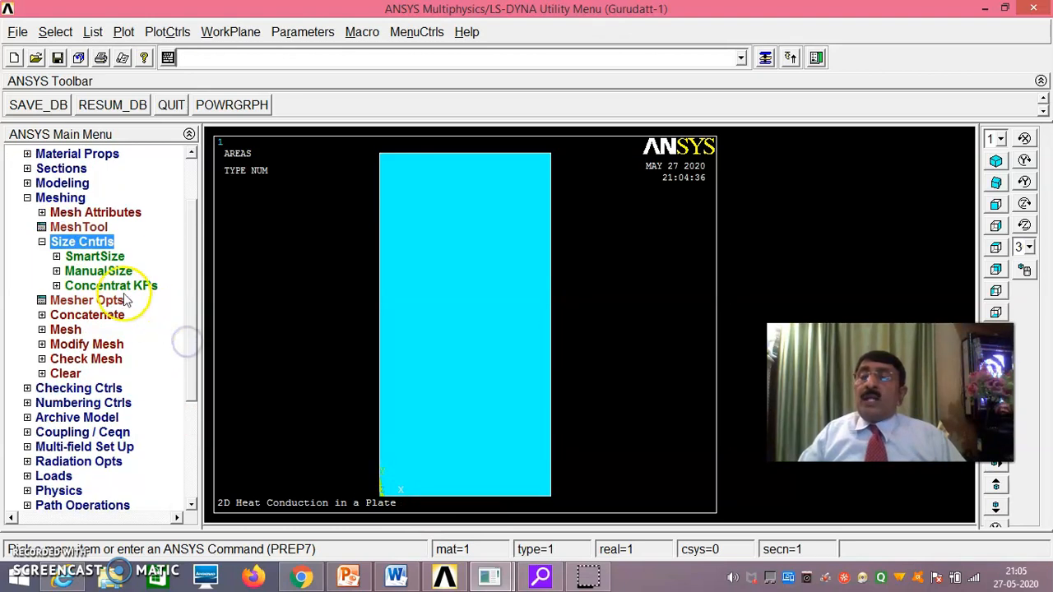
left_click(99, 272)
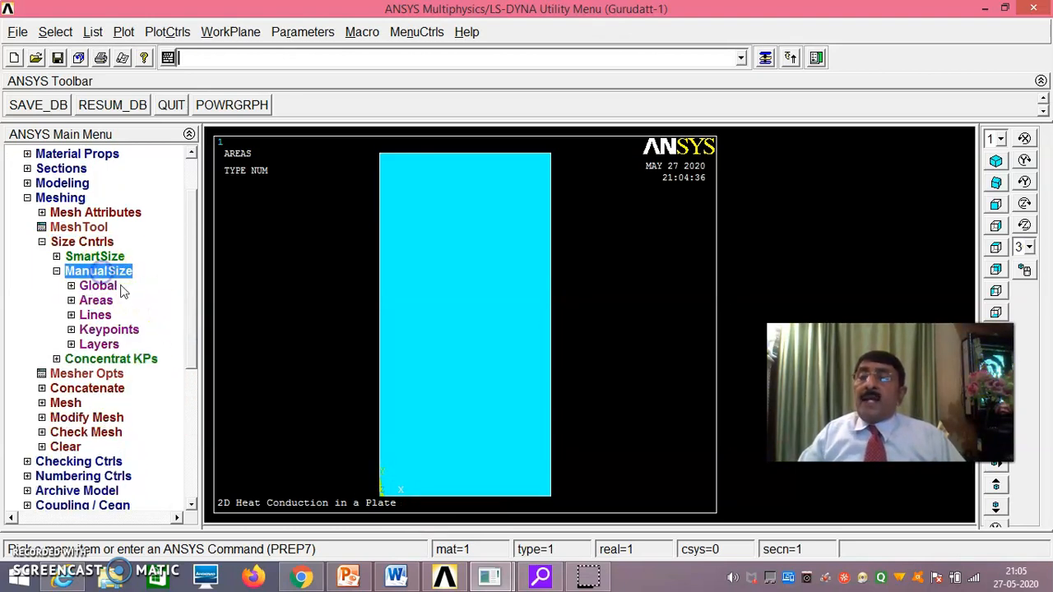
left_click(95, 315)
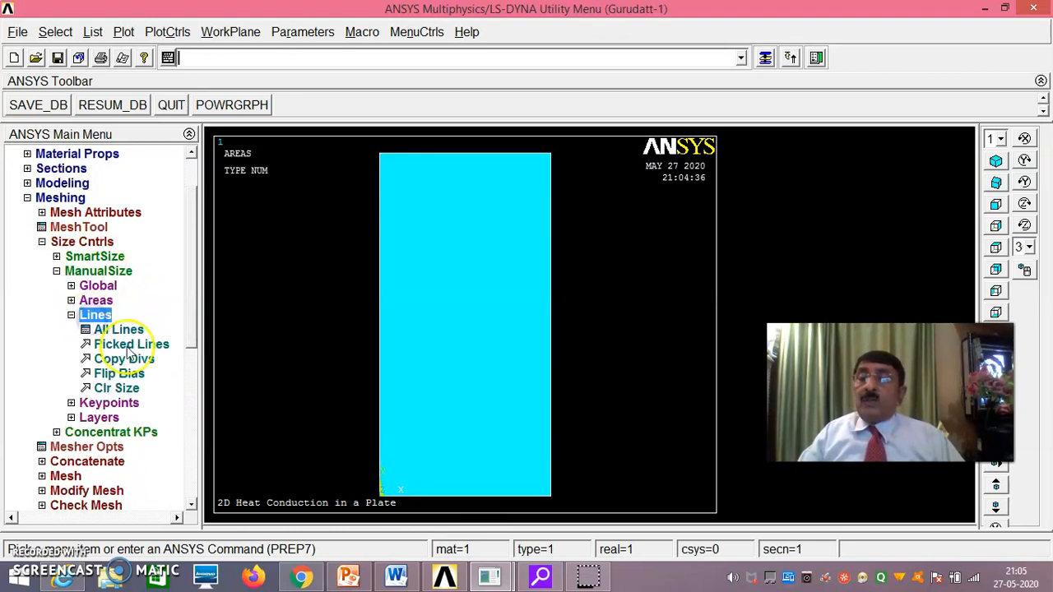
left_click(152, 346)
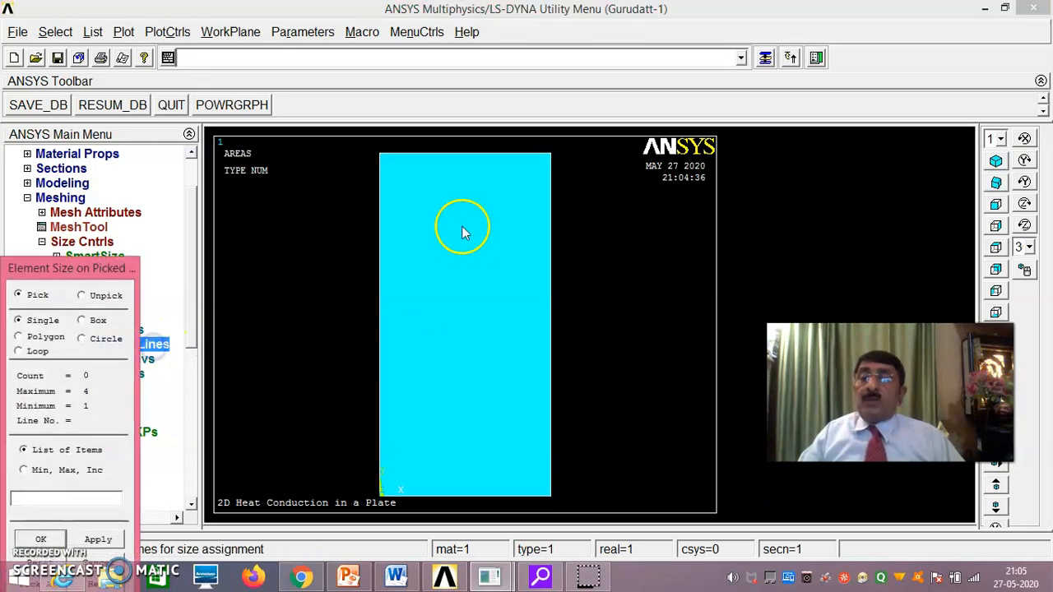
left_click(458, 159)
left_click(481, 494)
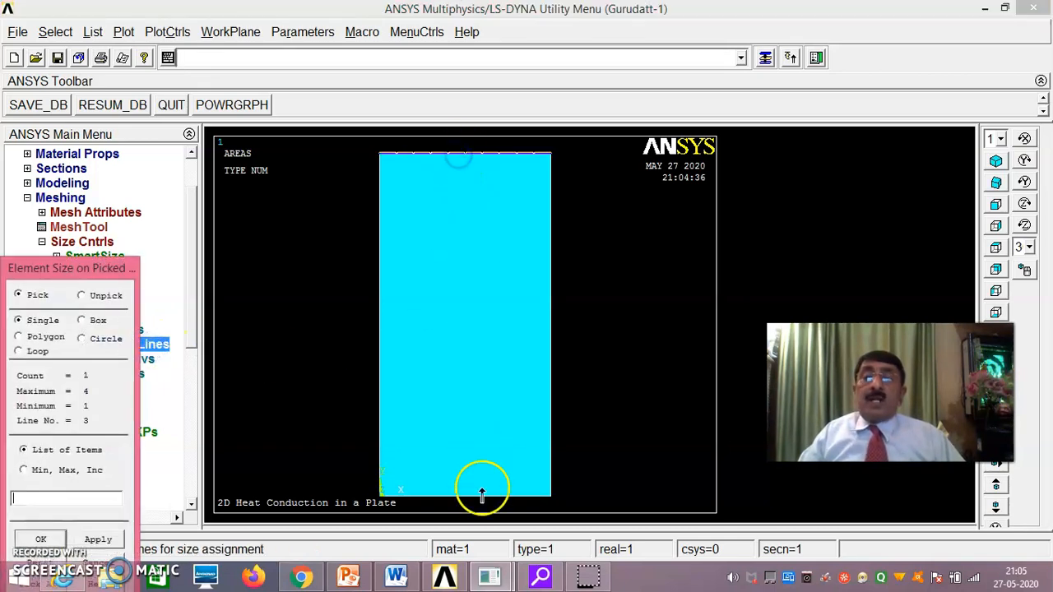
left_click(43, 540)
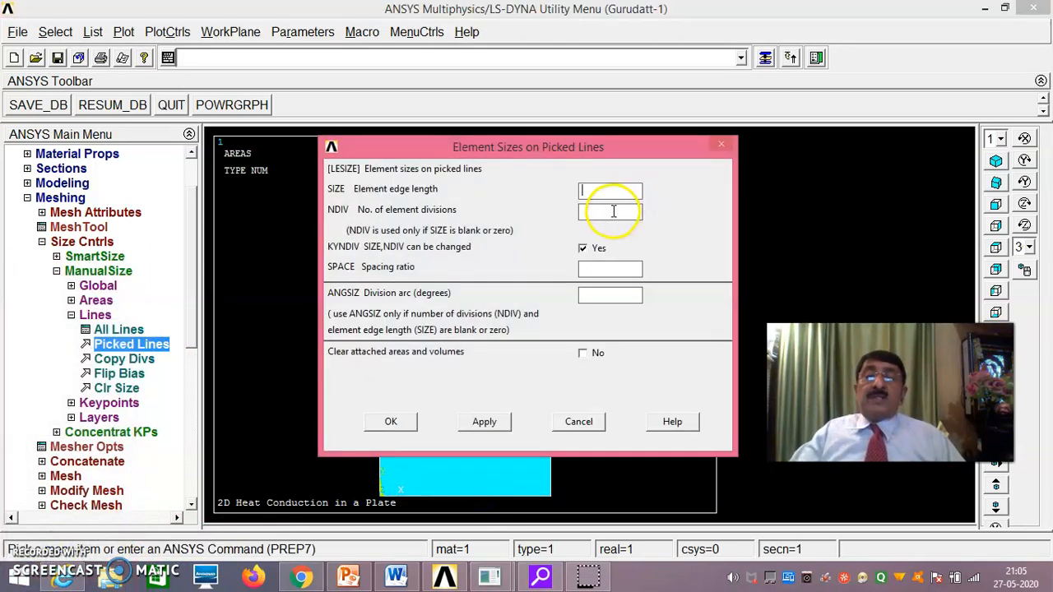
left_click(609, 216)
type("10")
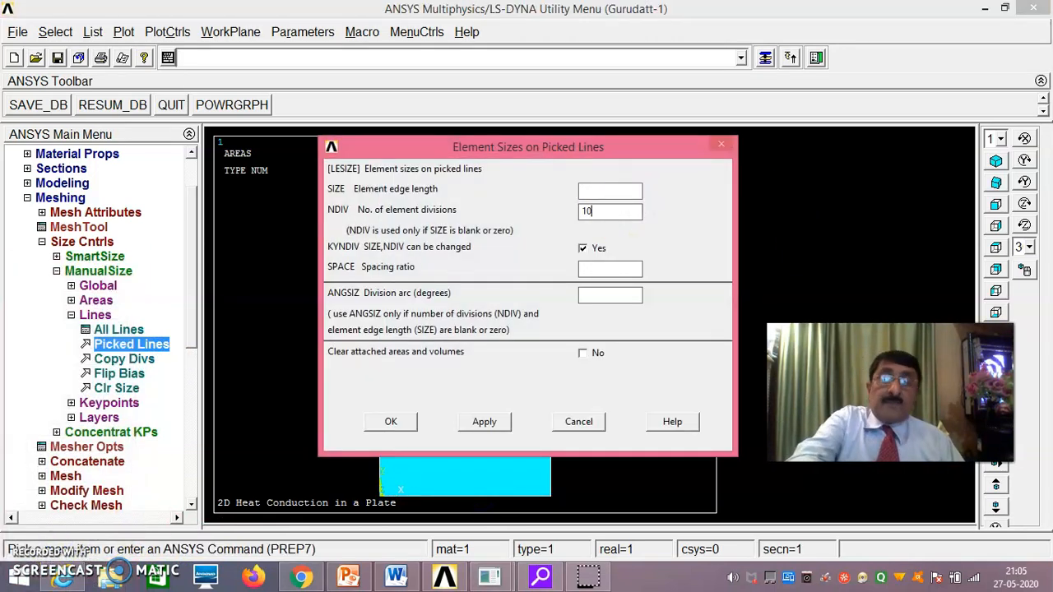
left_click(398, 422)
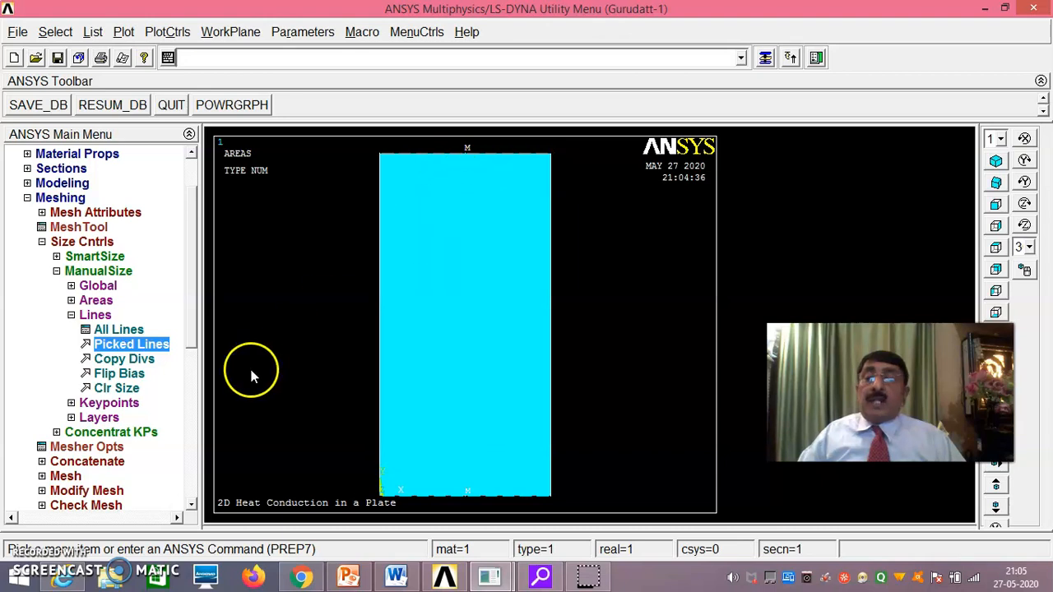
Set the number of element divisions to 20 on the plate's two vertical edges.
left_click(156, 344)
left_click(398, 329)
left_click(551, 314)
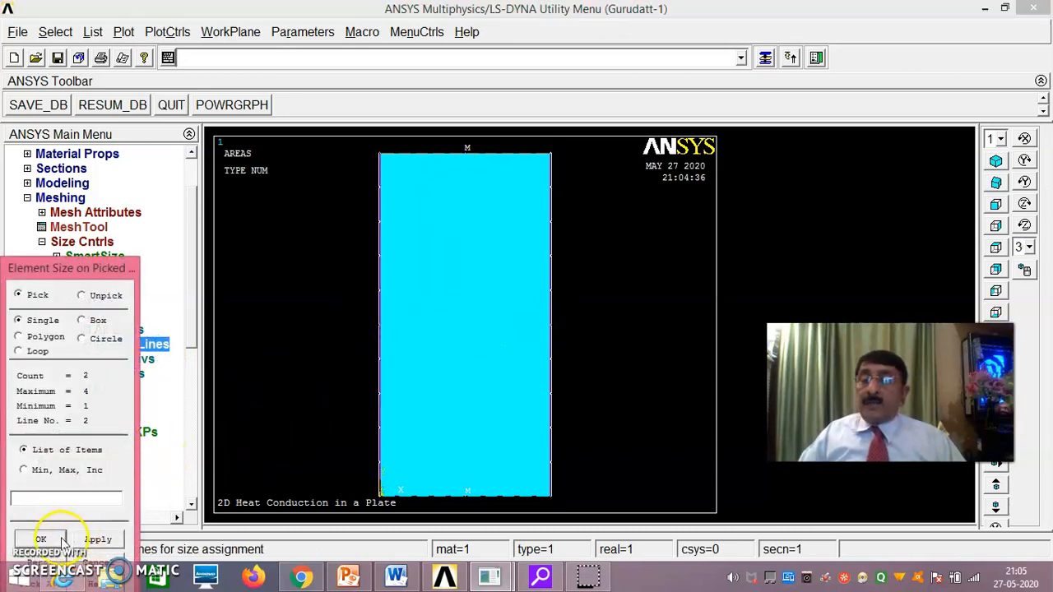
left_click(61, 540)
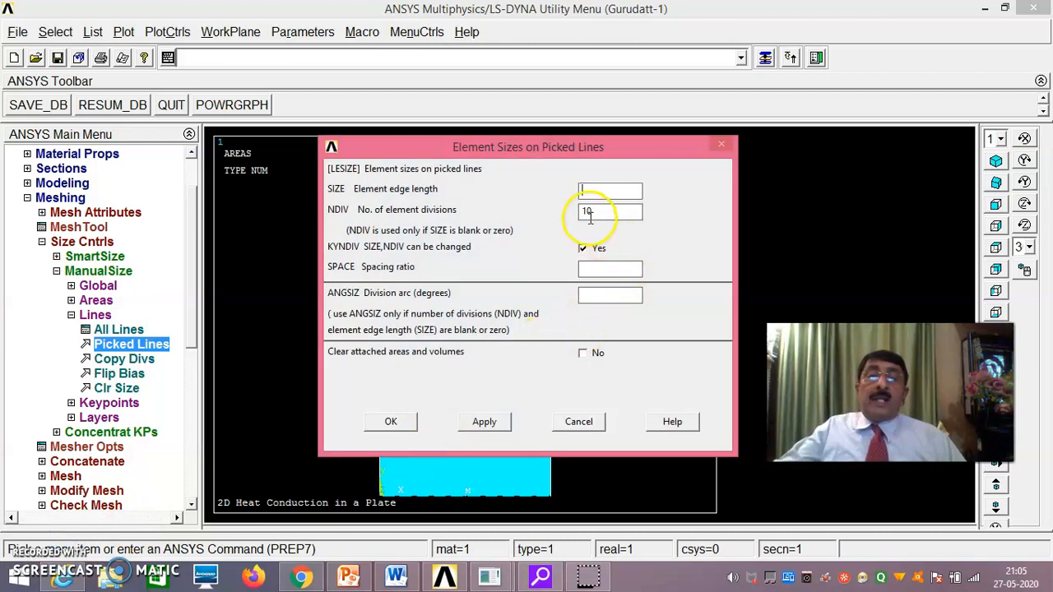
key("BackSpace")
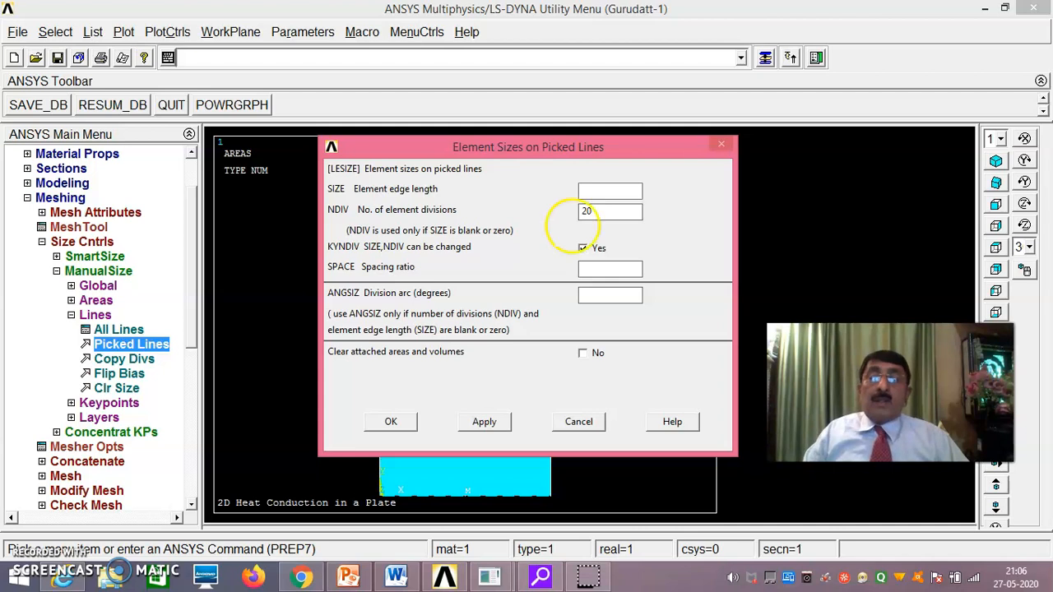
left_click(388, 422)
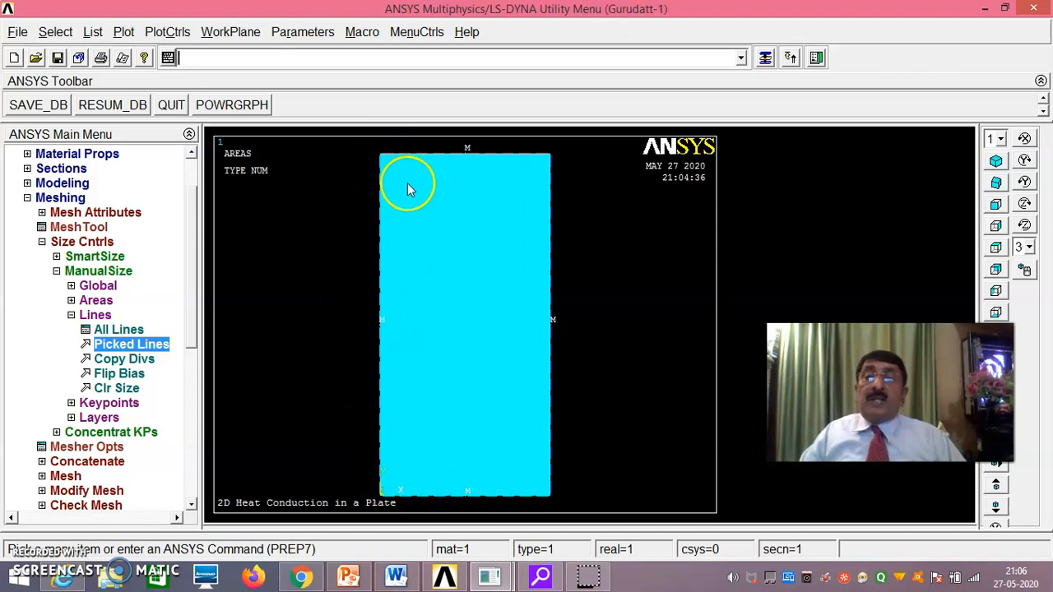
Mesh the rectangular plate area with a free area mesh.
left_click(72, 315)
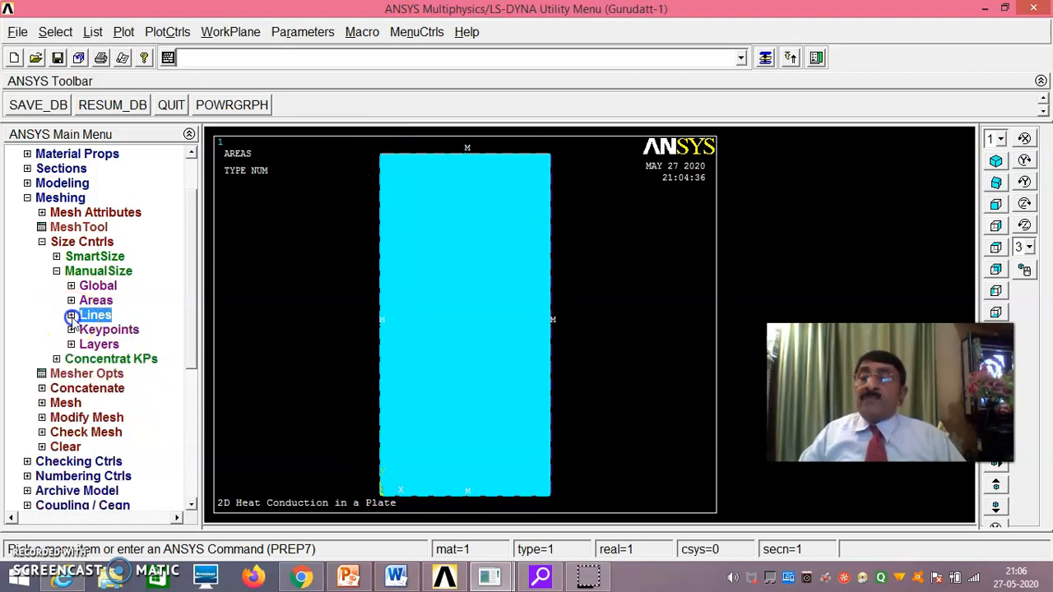
left_click(68, 403)
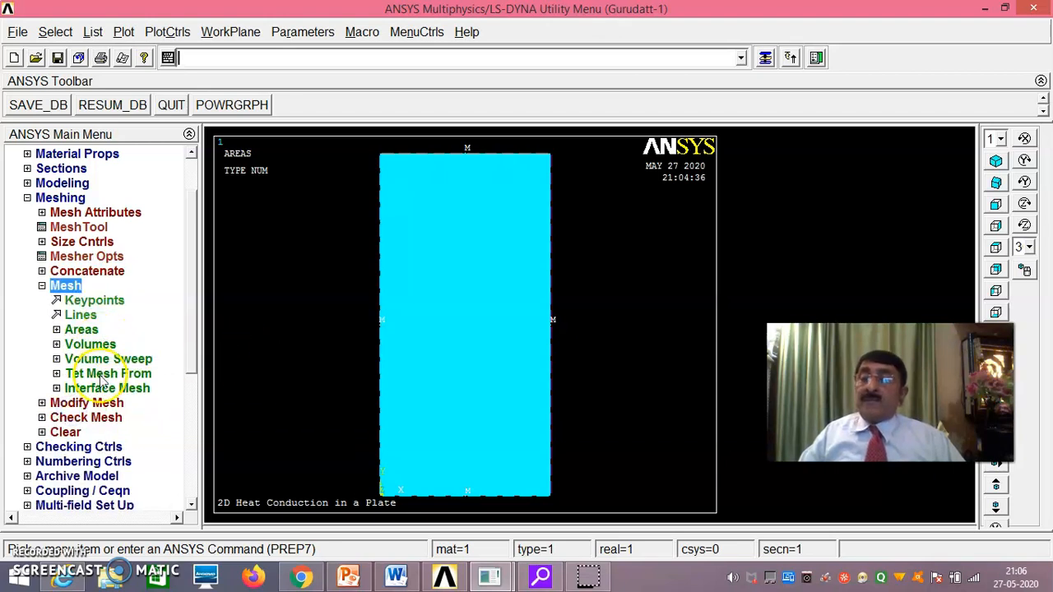
left_click(82, 329)
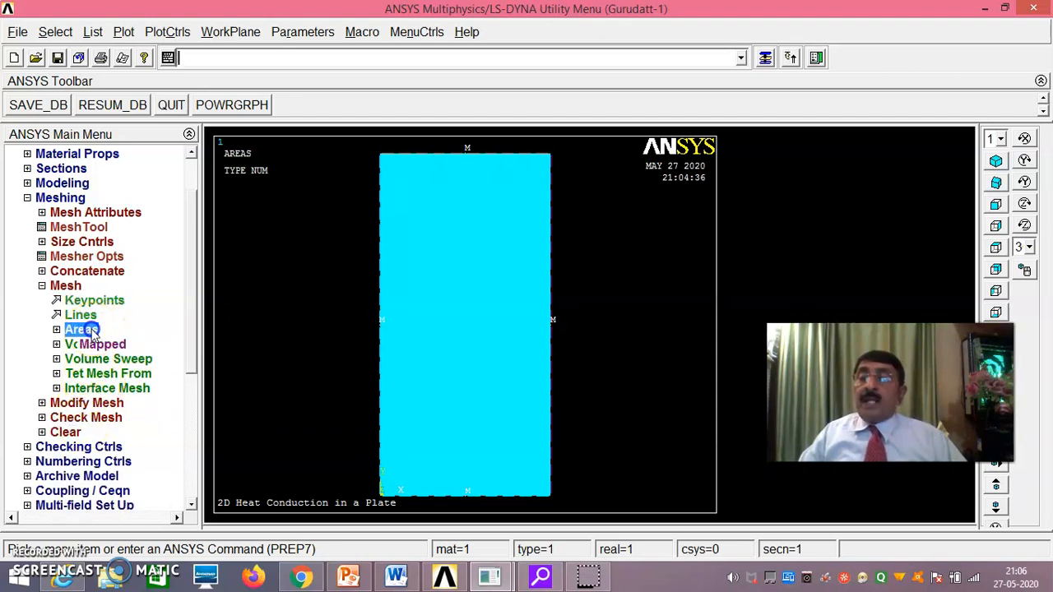
left_click(95, 359)
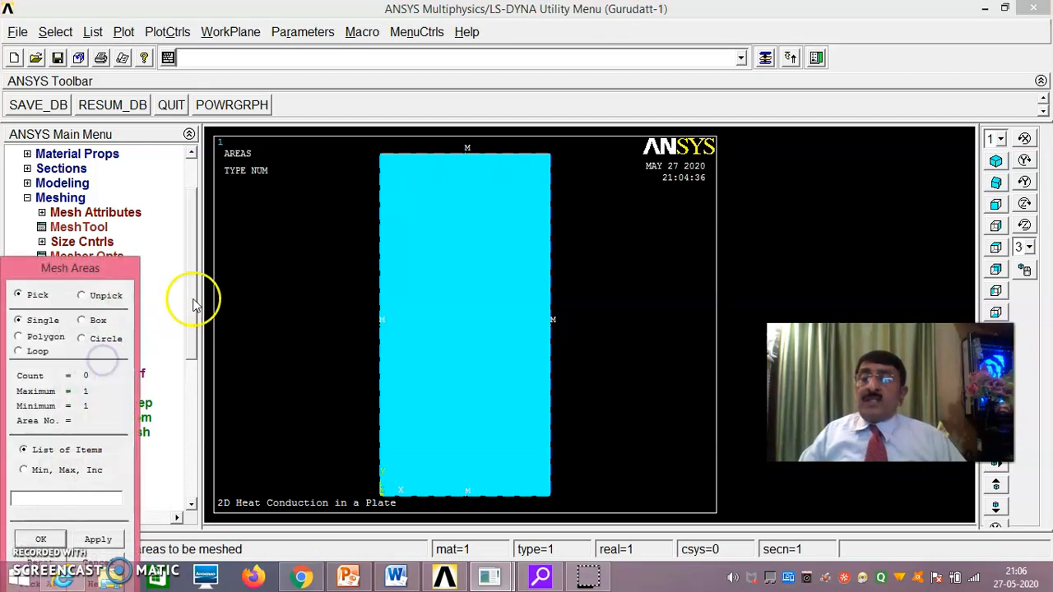
left_click_drag(115, 280, 153, 145)
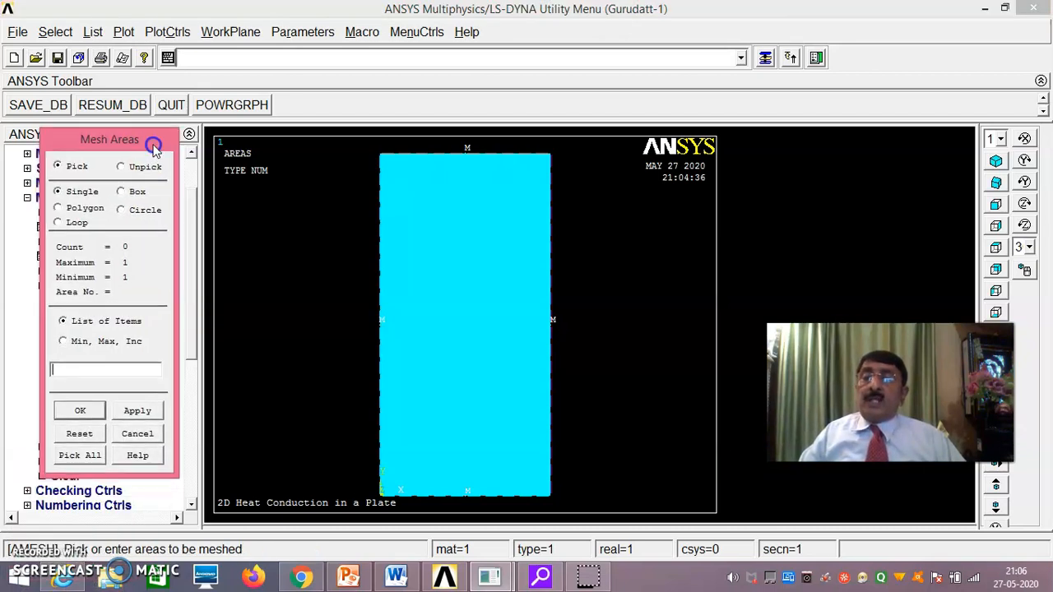
left_click(460, 329)
left_click(80, 410)
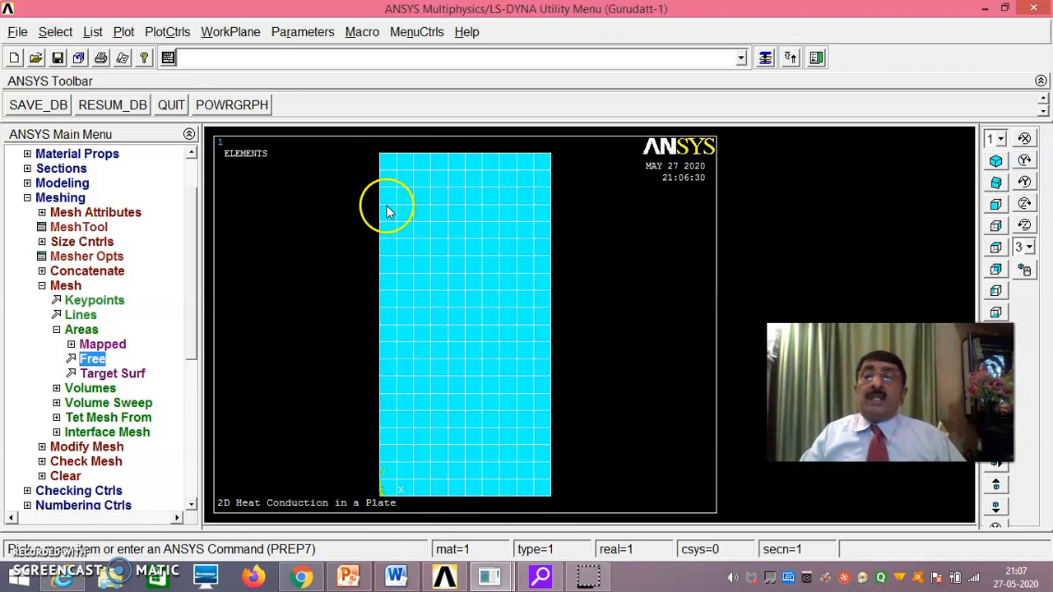
left_click(57, 330)
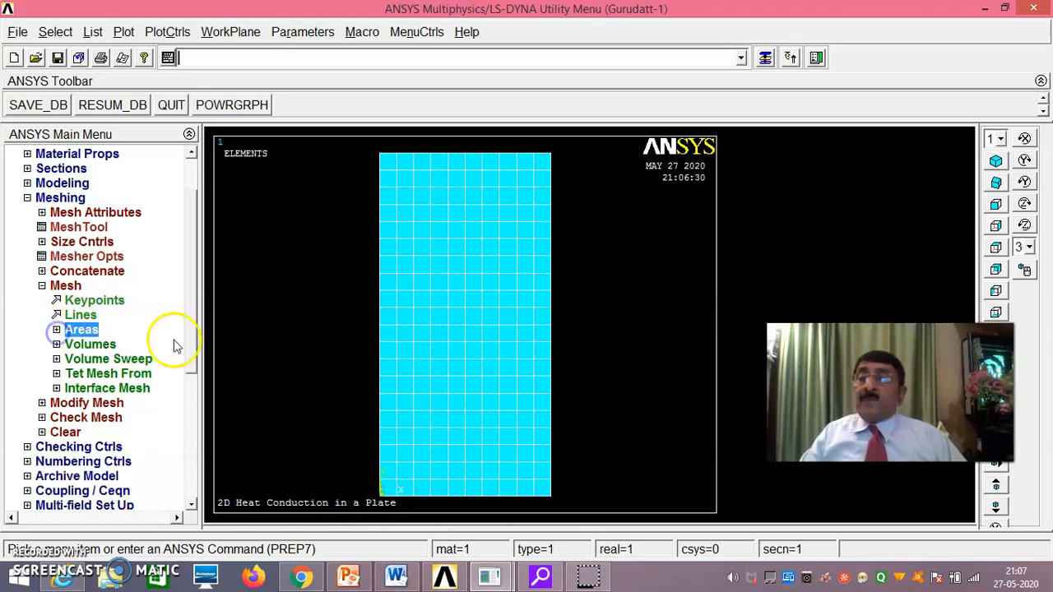
left_click(54, 287)
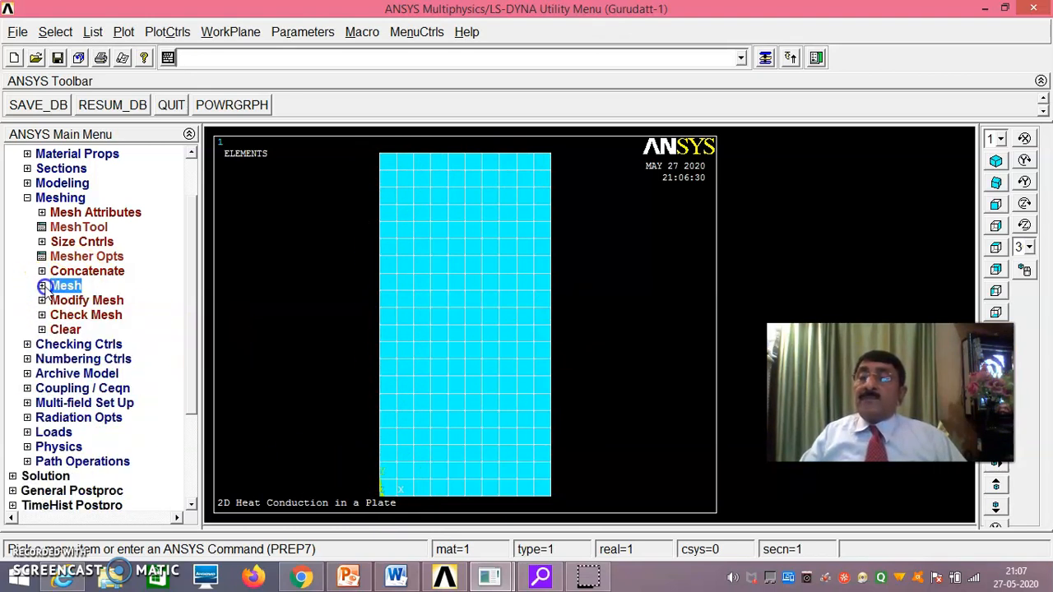
Apply a constant temperature load (TEMP) of 100 to the plate's left and bottom edge lines.
left_click(57, 433)
left_click(95, 345)
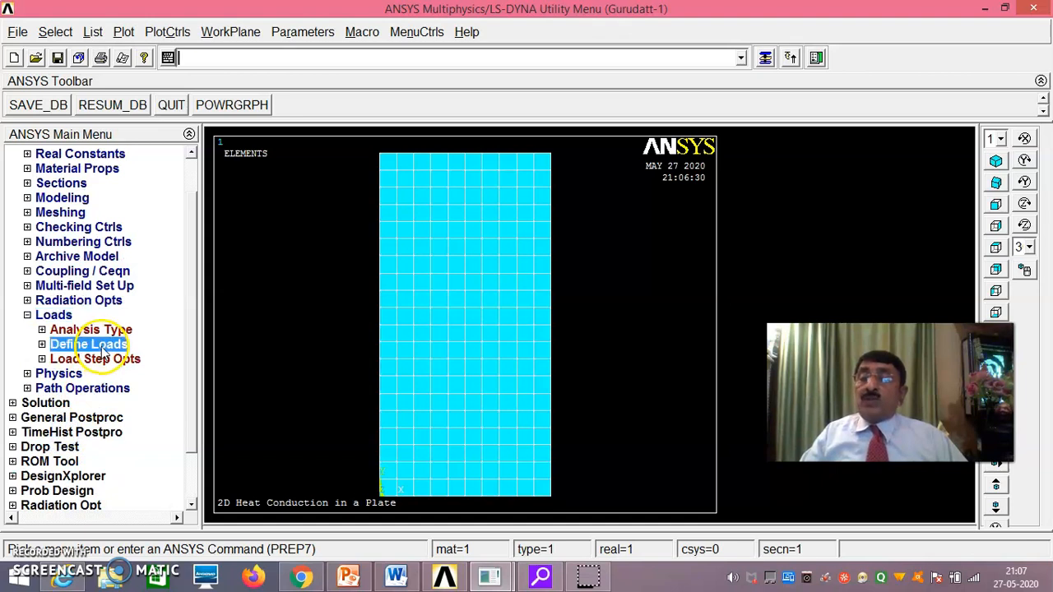
left_click(82, 374)
left_click(103, 389)
left_click(130, 403)
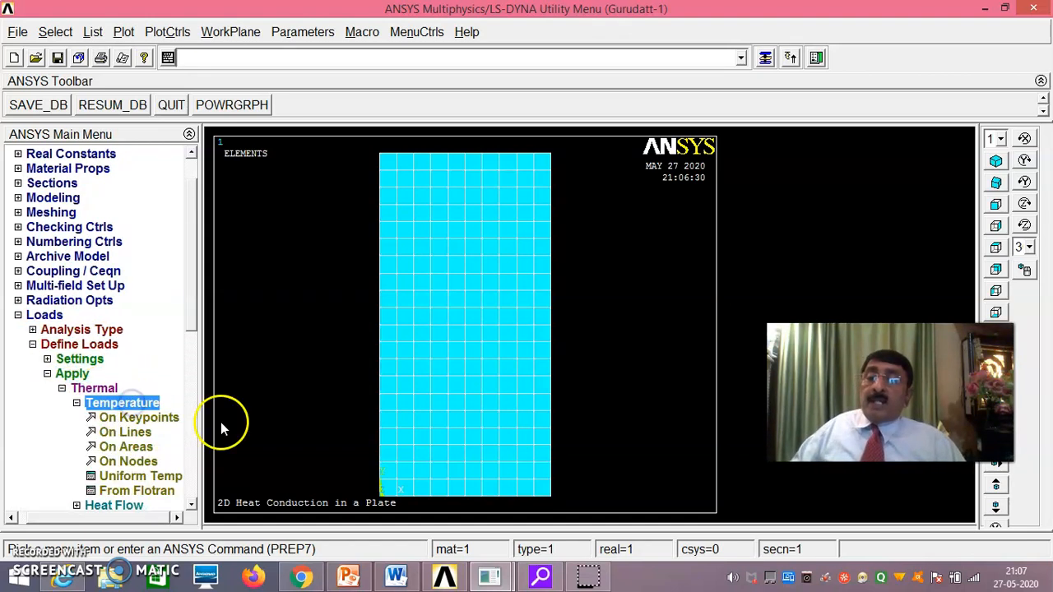
left_click(133, 433)
left_click(362, 380)
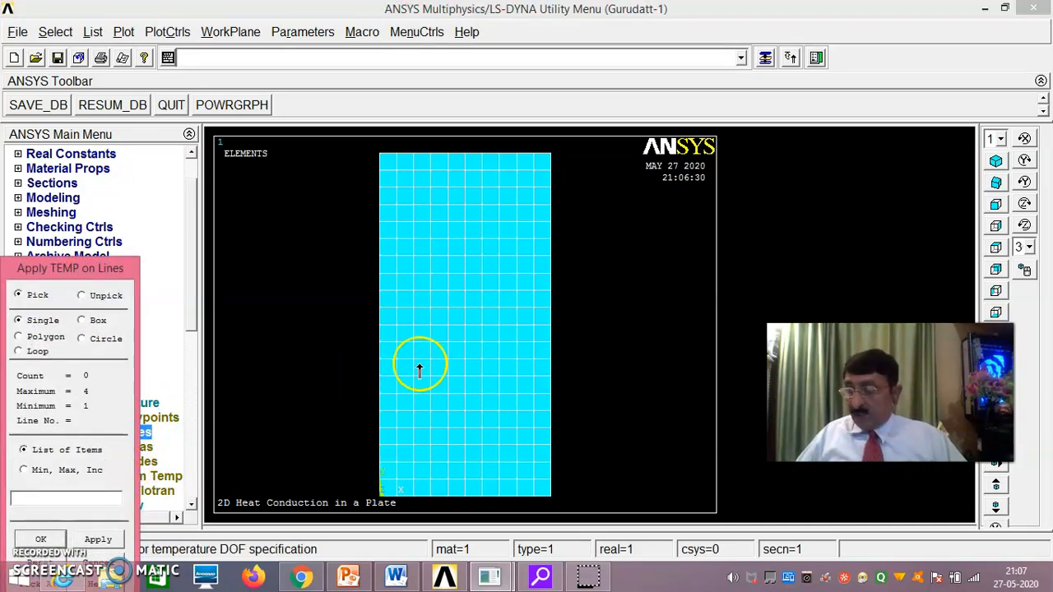
left_click(376, 329)
left_click(436, 498)
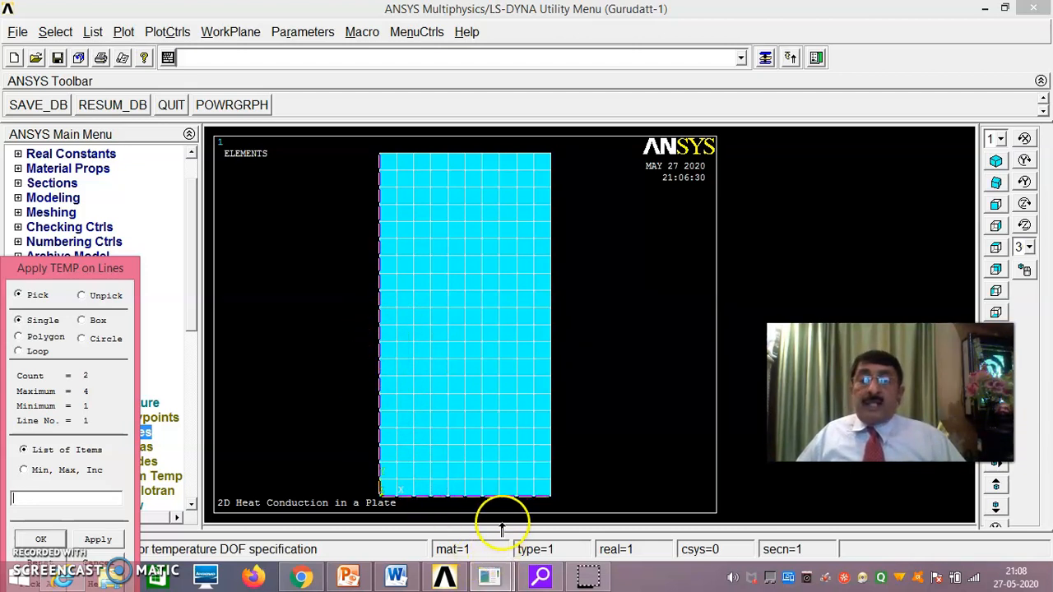
left_click(59, 539)
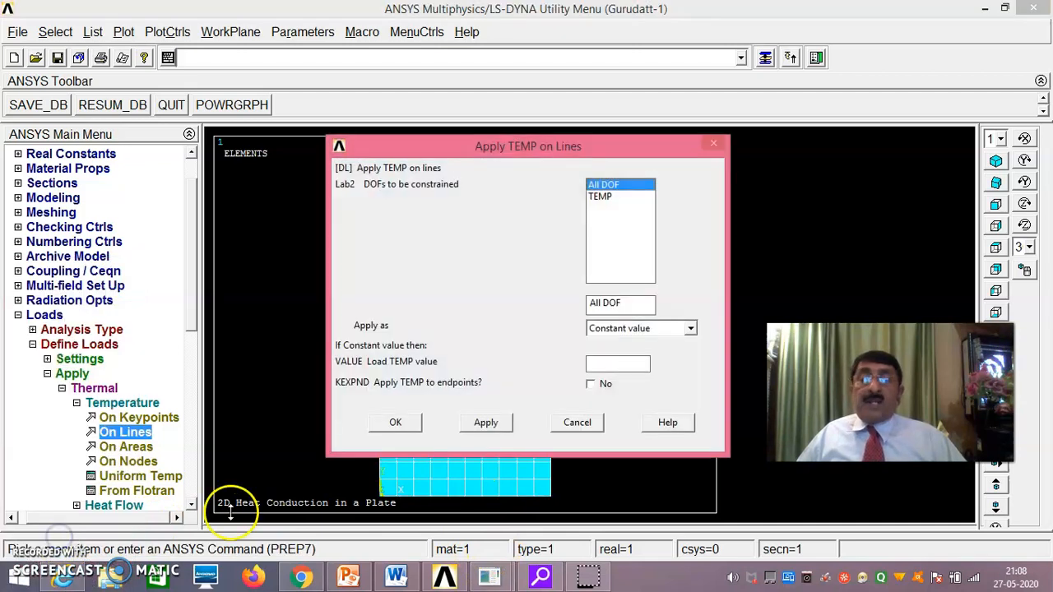
left_click(607, 197)
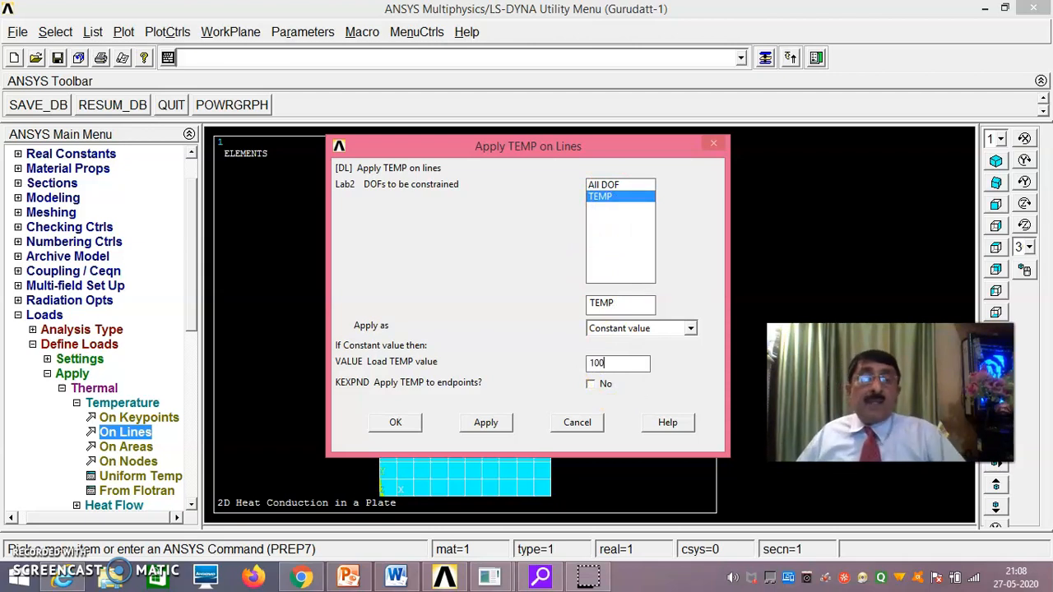
left_click(396, 422)
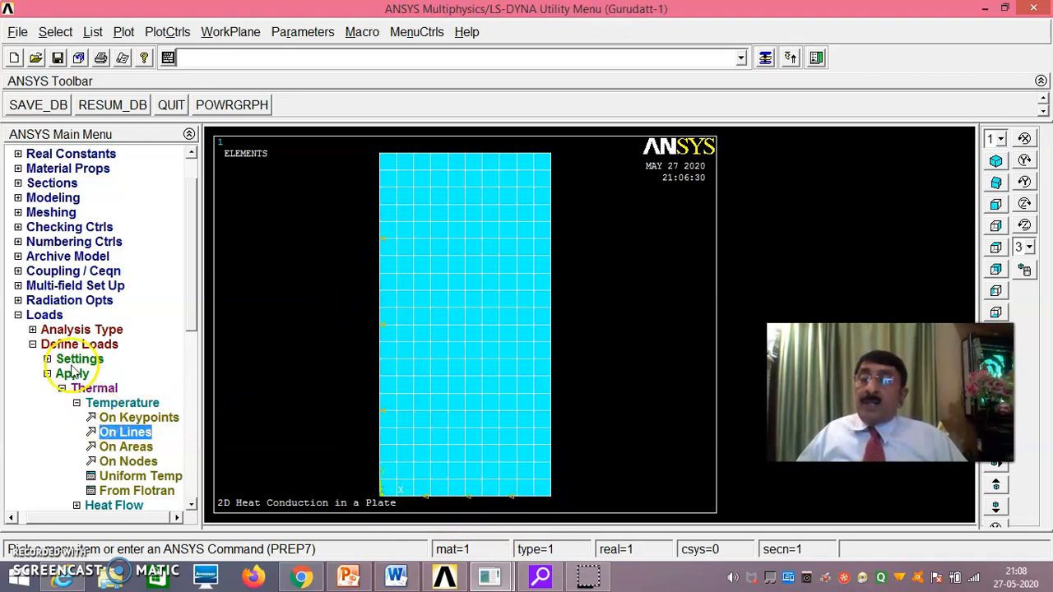
Apply a constant temperature load (TEMP) of 200 to the plate's top edge line.
left_click(126, 433)
left_click(455, 162)
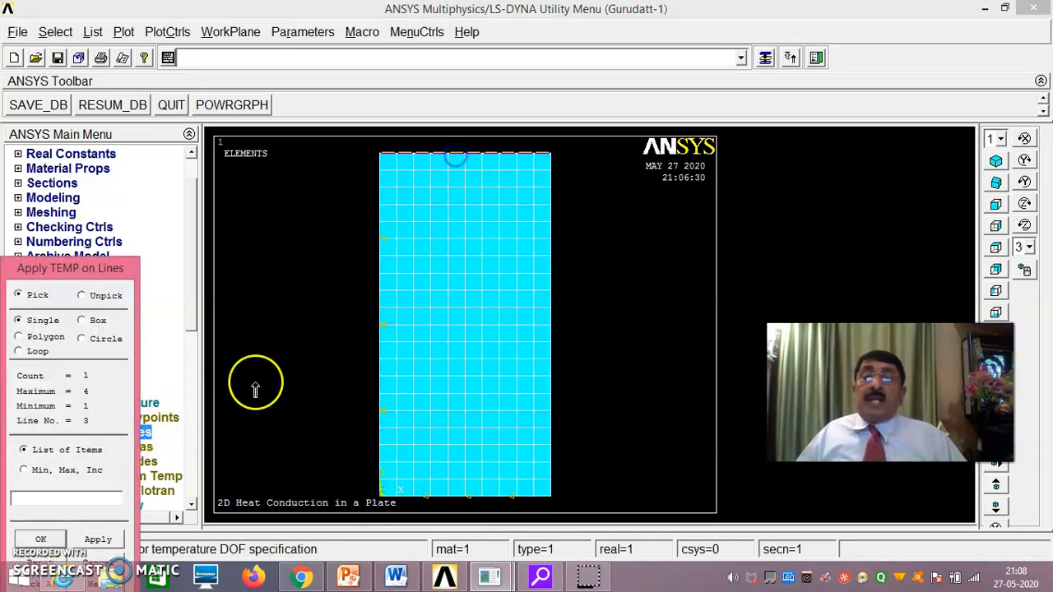
left_click(40, 538)
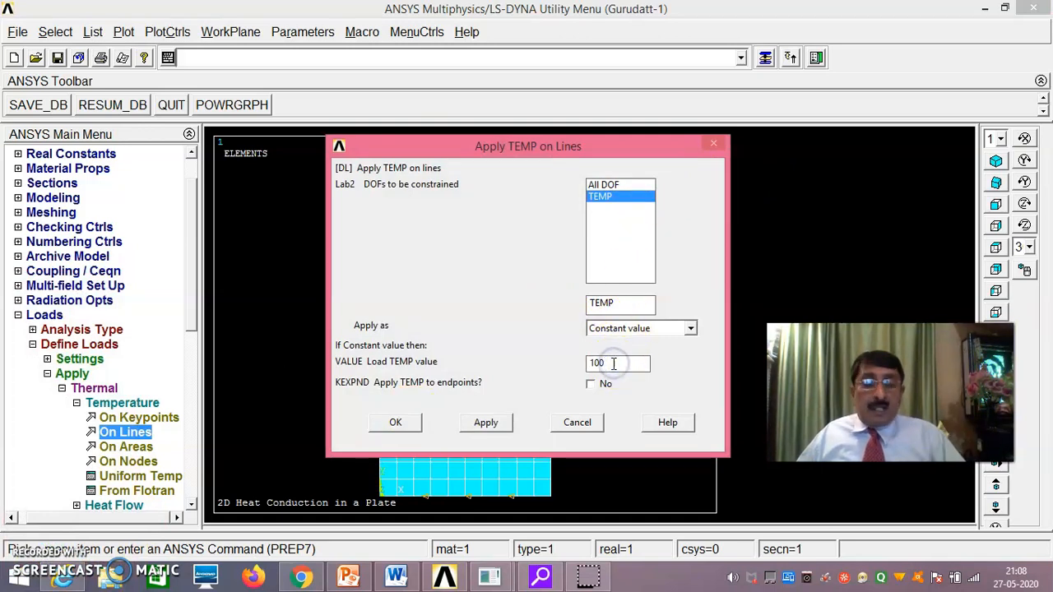
key("BackSpace")
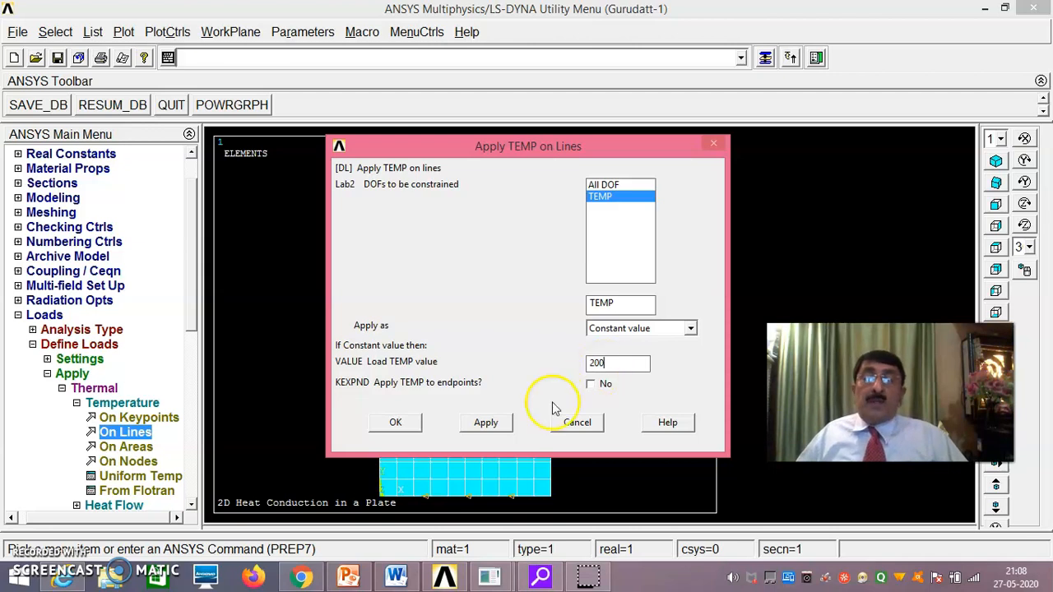
left_click(396, 422)
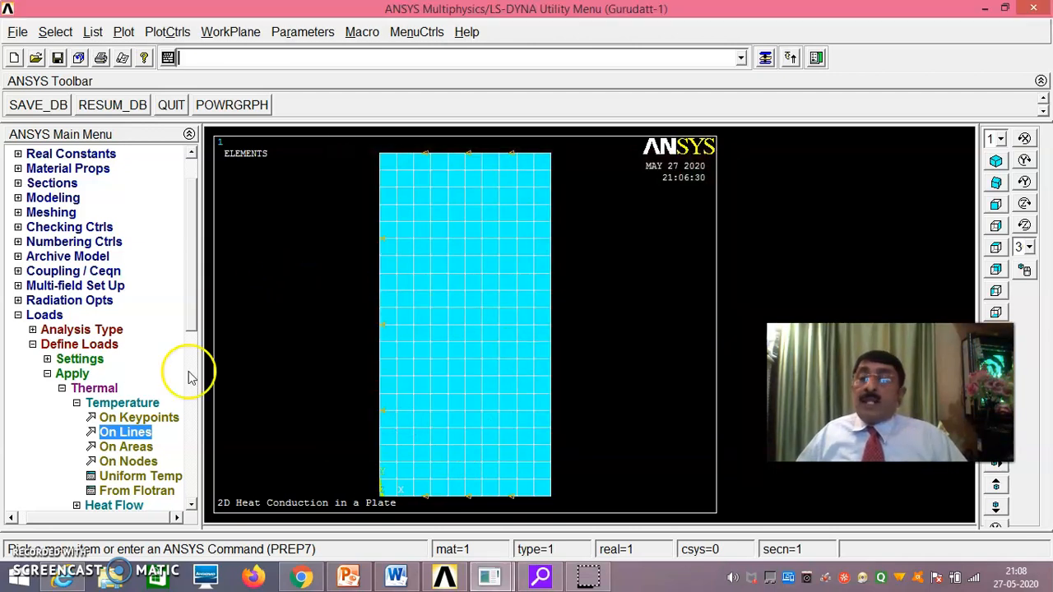
Apply a constant temperature load (TEMP) of 0 to the plate's right edge line.
left_click(126, 433)
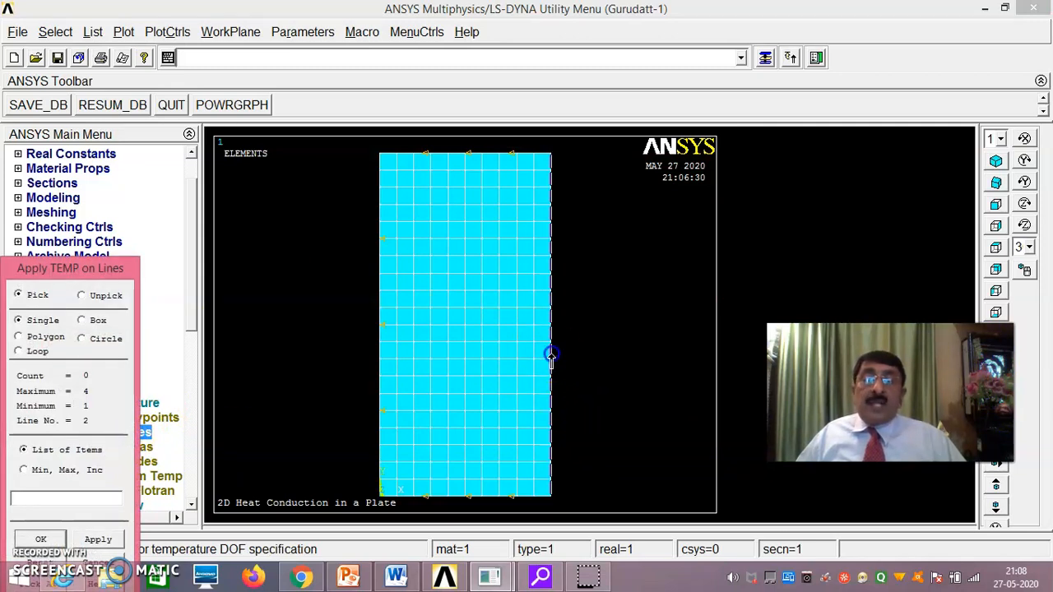
left_click(58, 539)
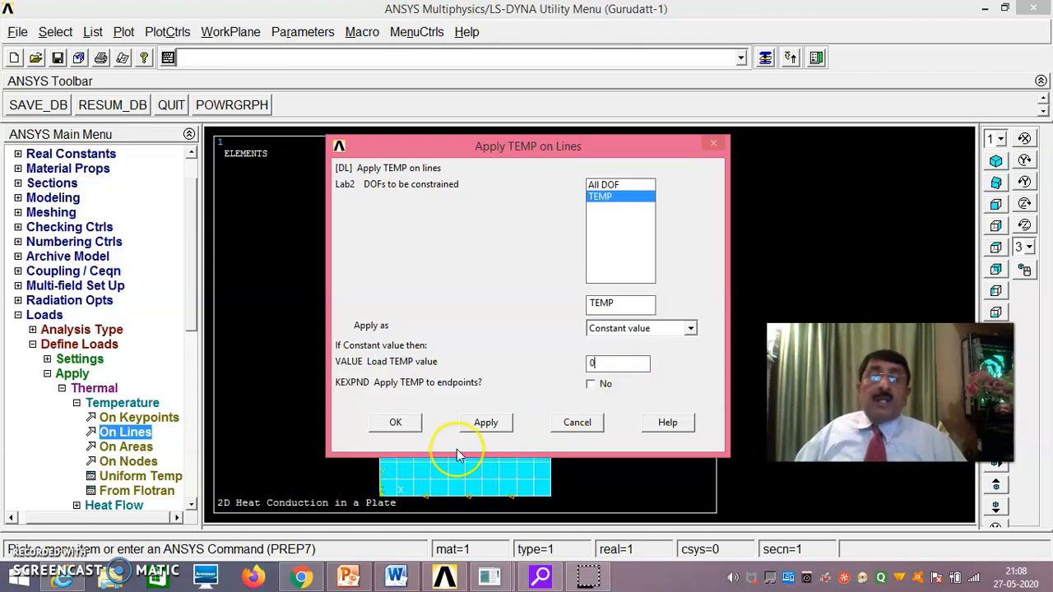
left_click(395, 422)
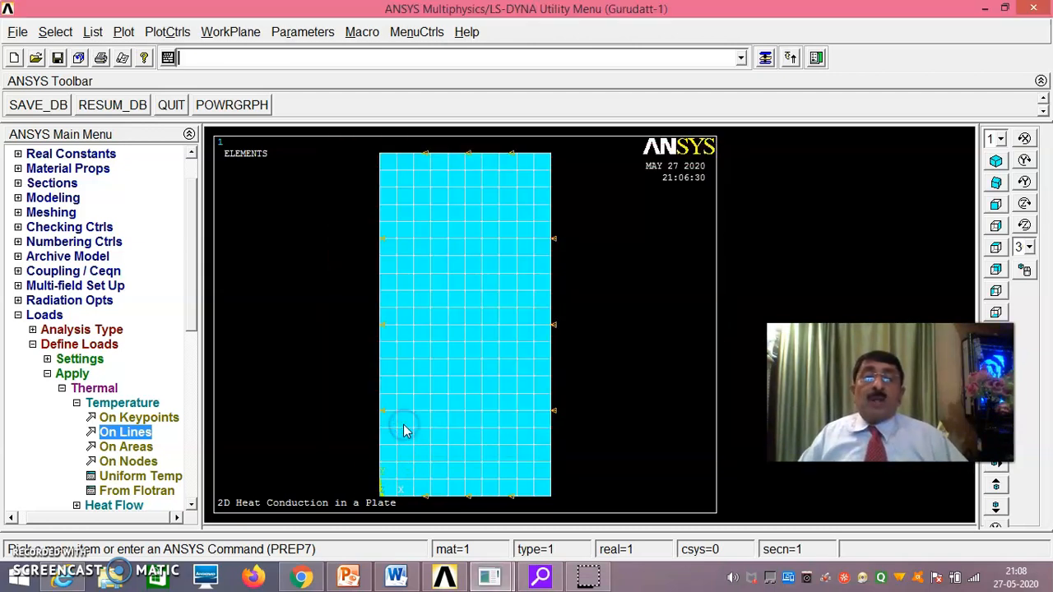
left_click(32, 344)
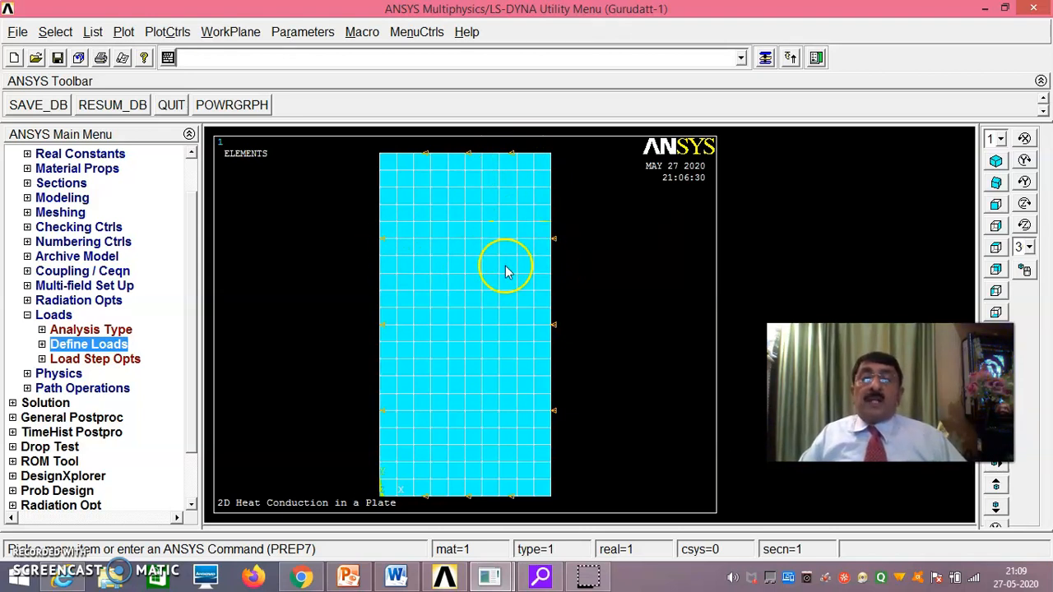
left_click(97, 347)
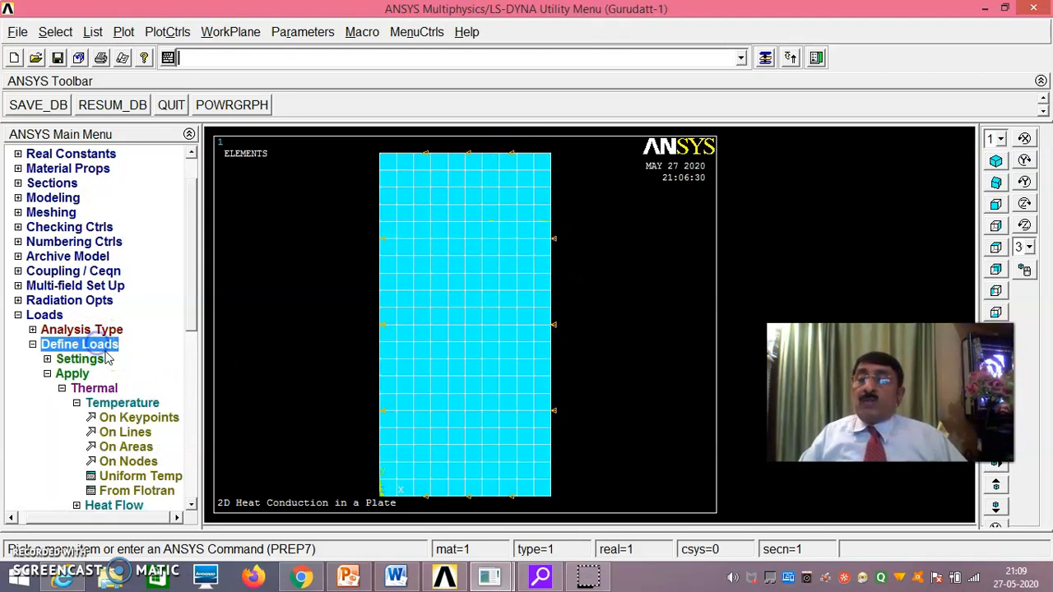
left_click_drag(191, 319, 192, 381)
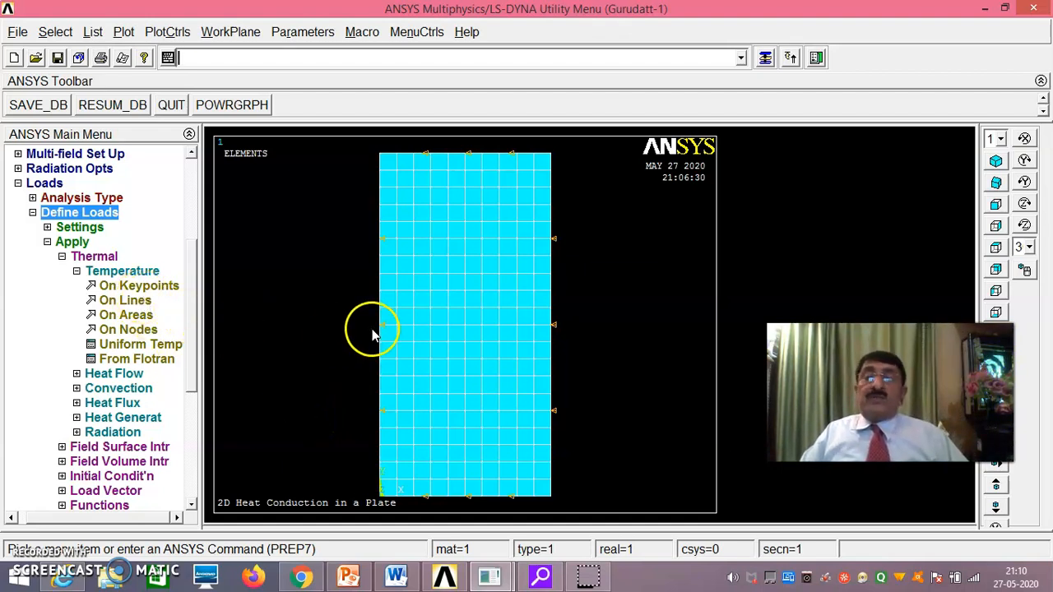
left_click(62, 257)
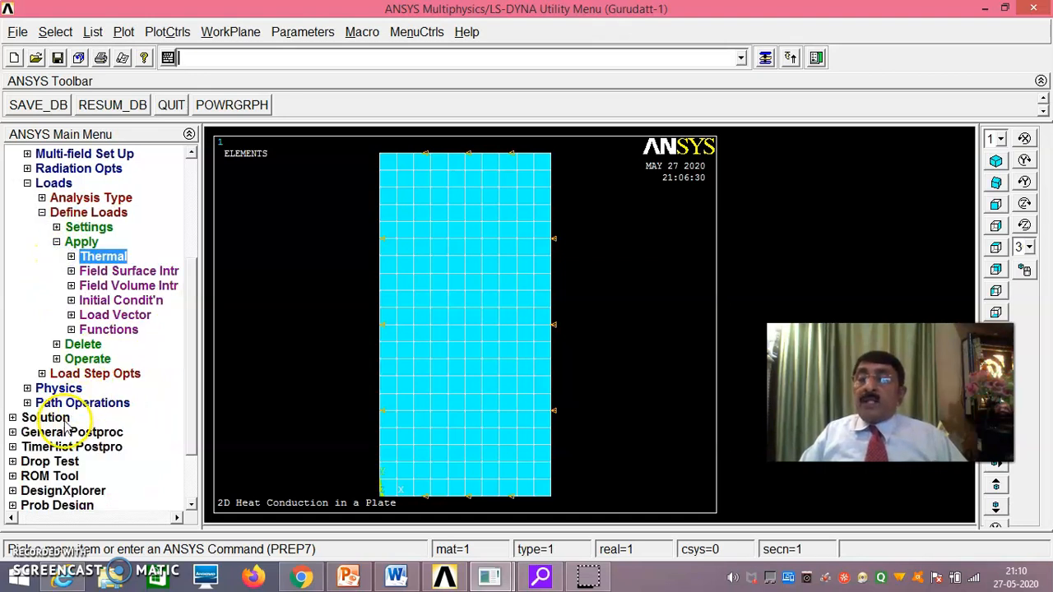
Define a new analysis in the solution phase with the steady-state analysis type.
left_click(67, 419)
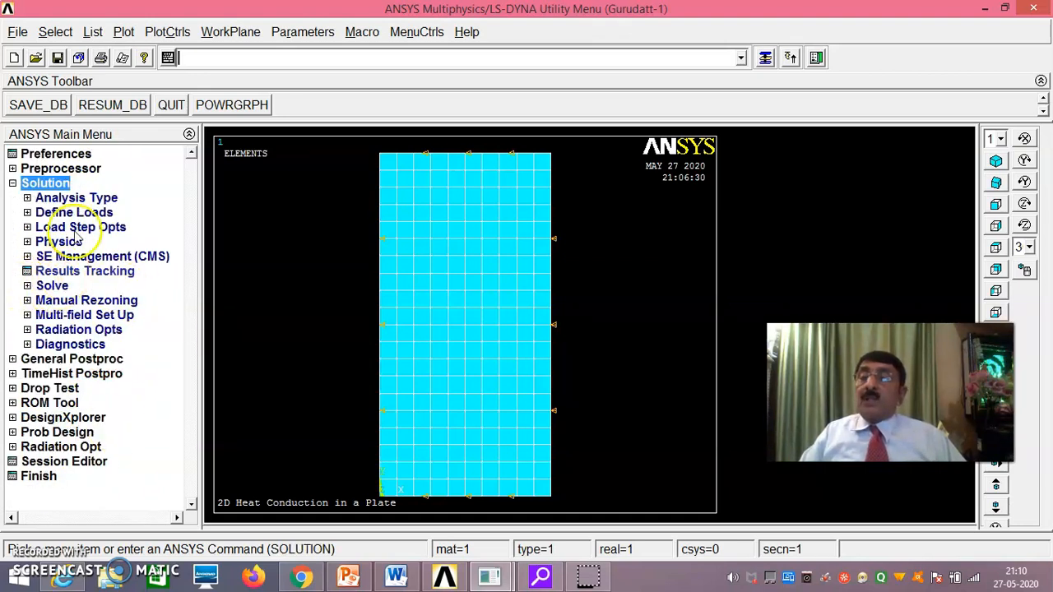
left_click(76, 198)
left_click(85, 213)
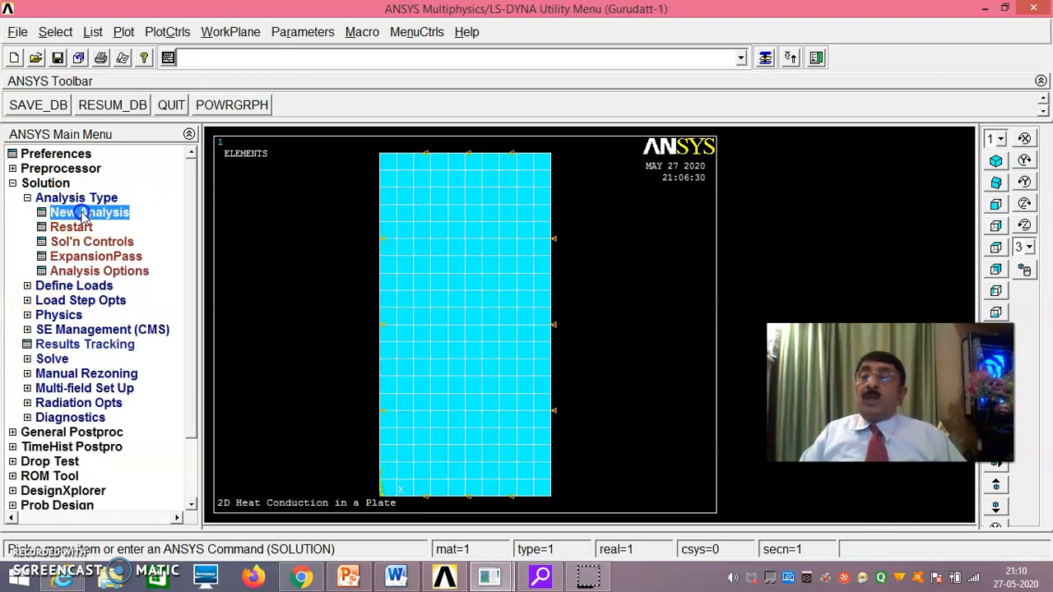
left_click(431, 352)
Solve the current load step of the plate model and enter the general postprocessor.
left_click(53, 359)
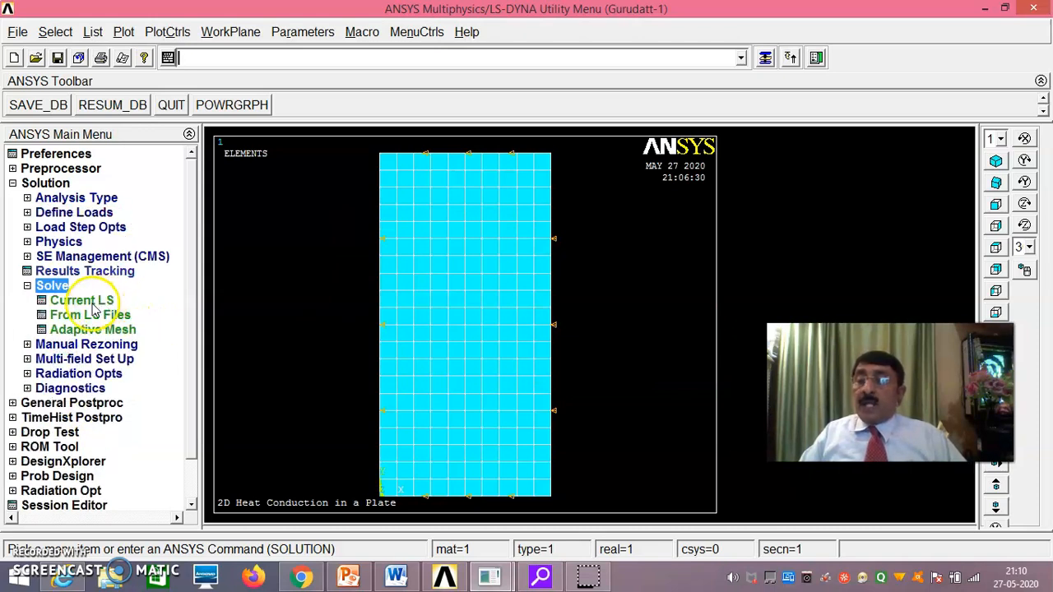
left_click(88, 302)
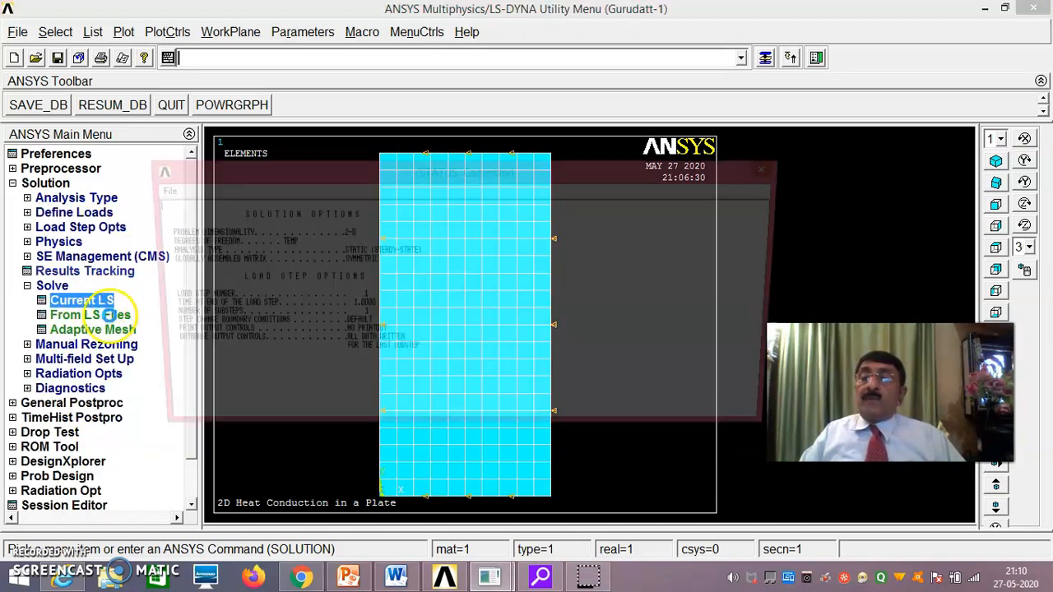
left_click(526, 359)
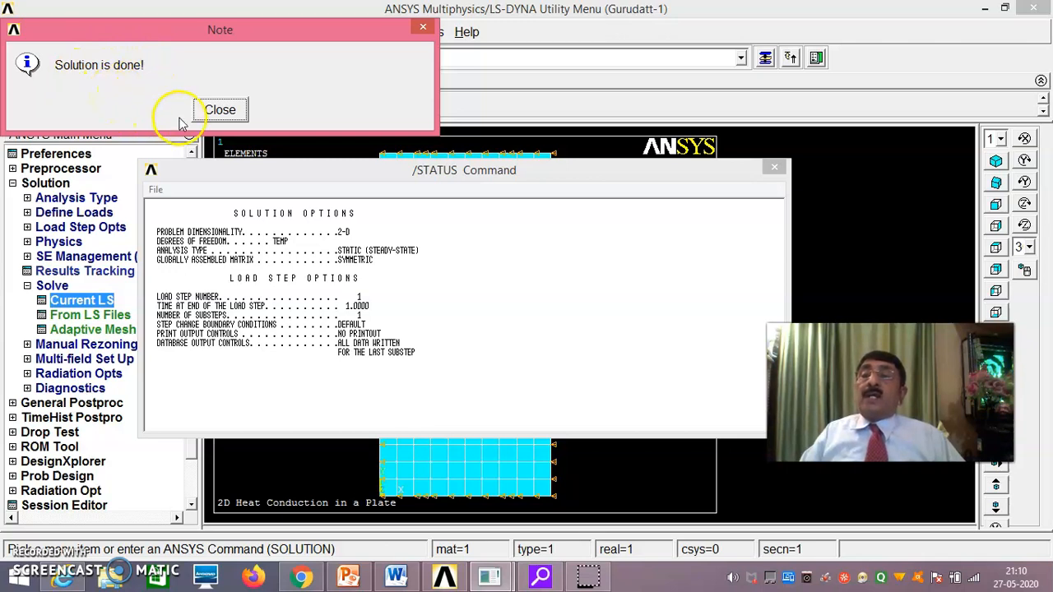
left_click(221, 110)
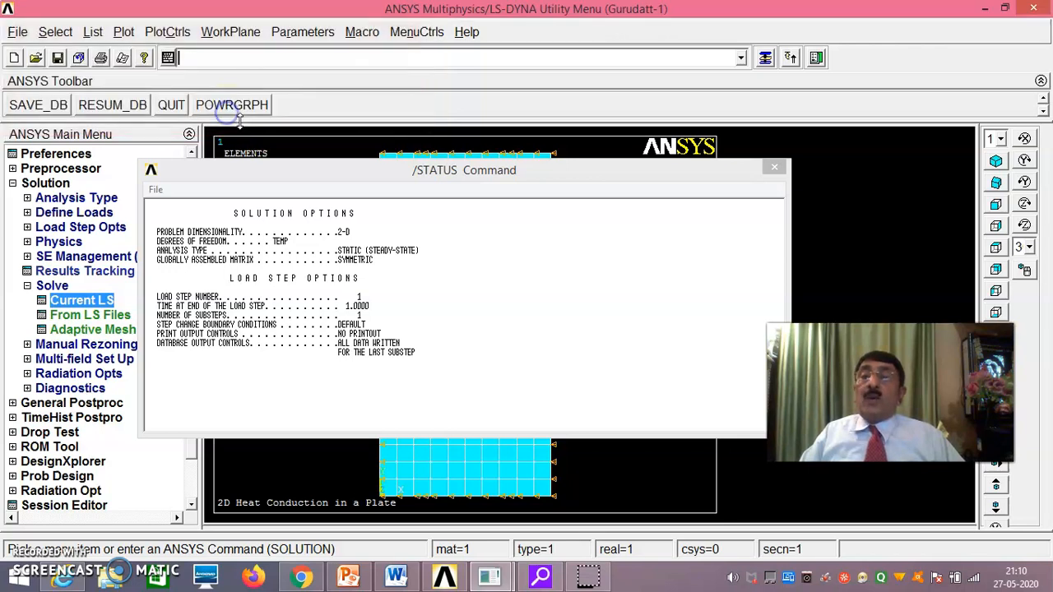
left_click(775, 169)
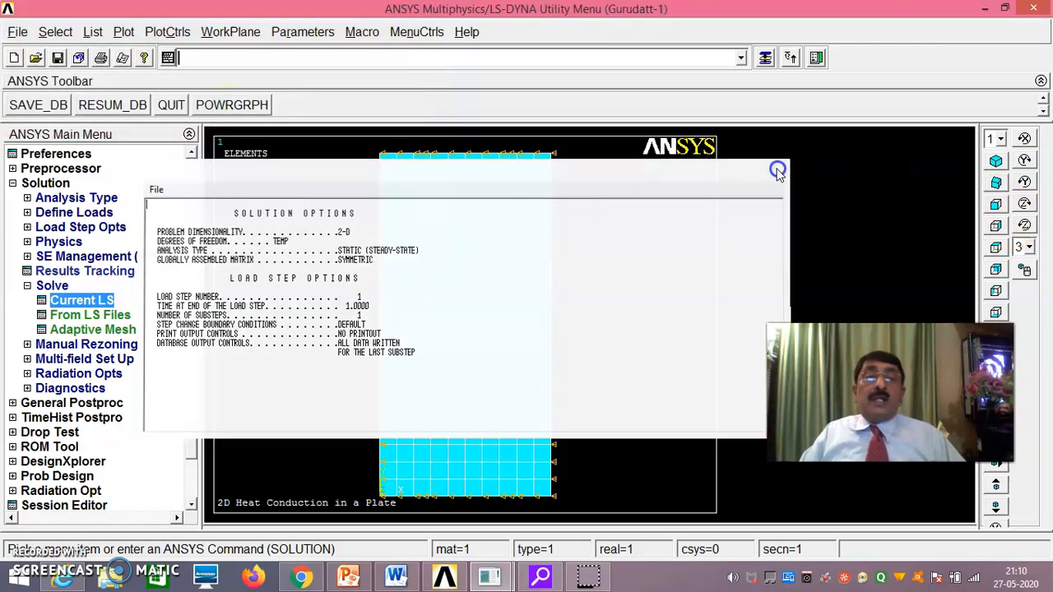
left_click(50, 286)
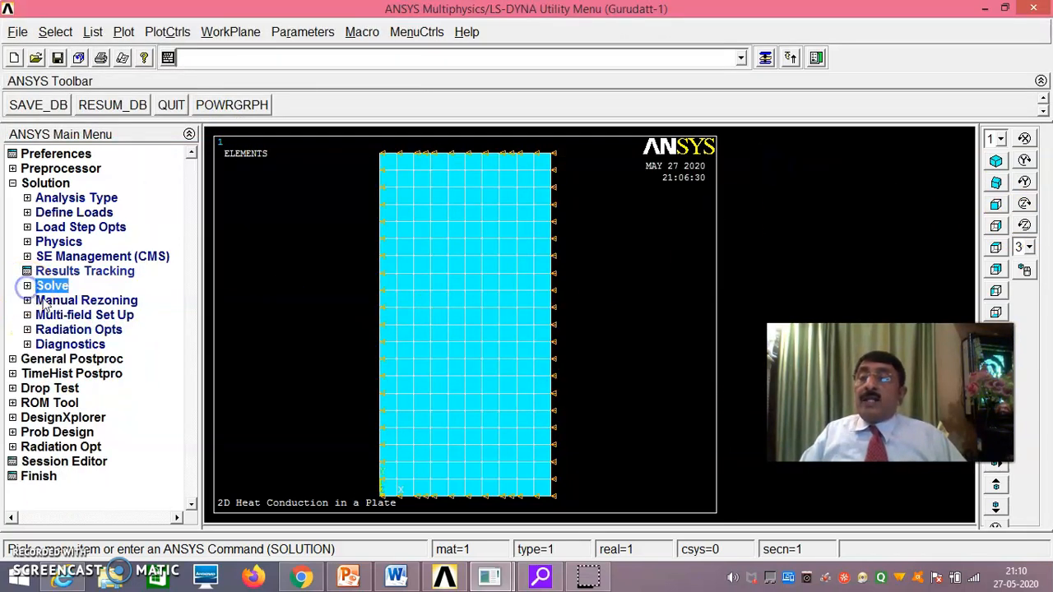
left_click(92, 362)
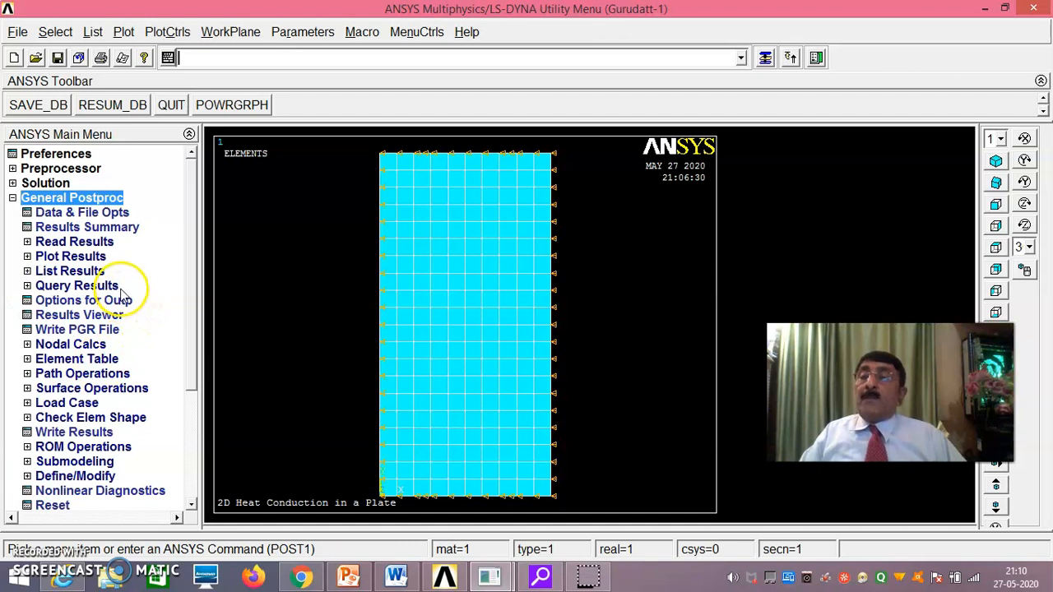
Plot the nodal temperature (DOF solution) as a contour plot of the plate.
left_click(80, 258)
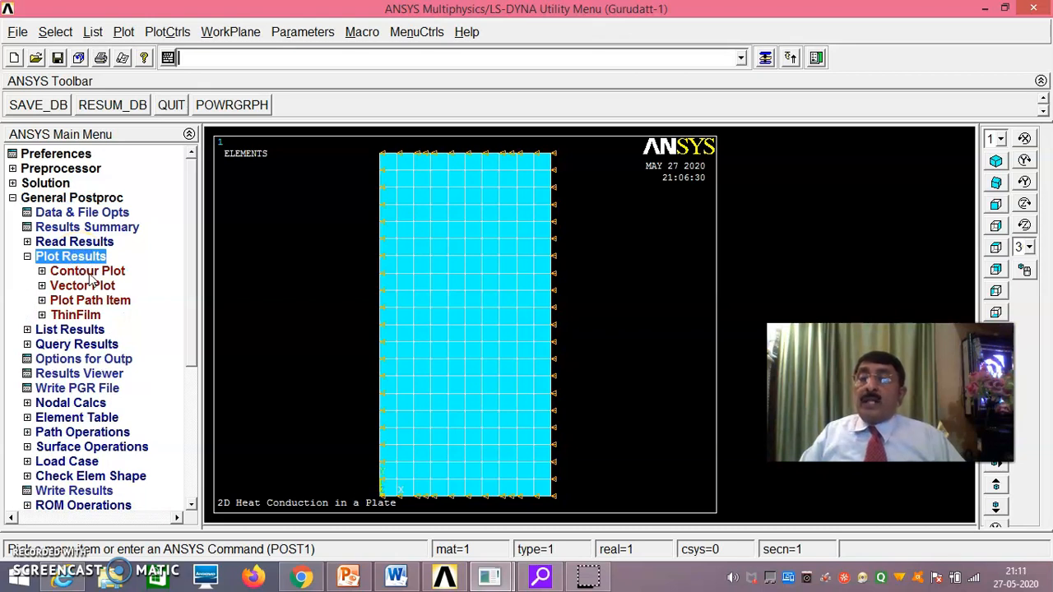
left_click(89, 272)
left_click(97, 286)
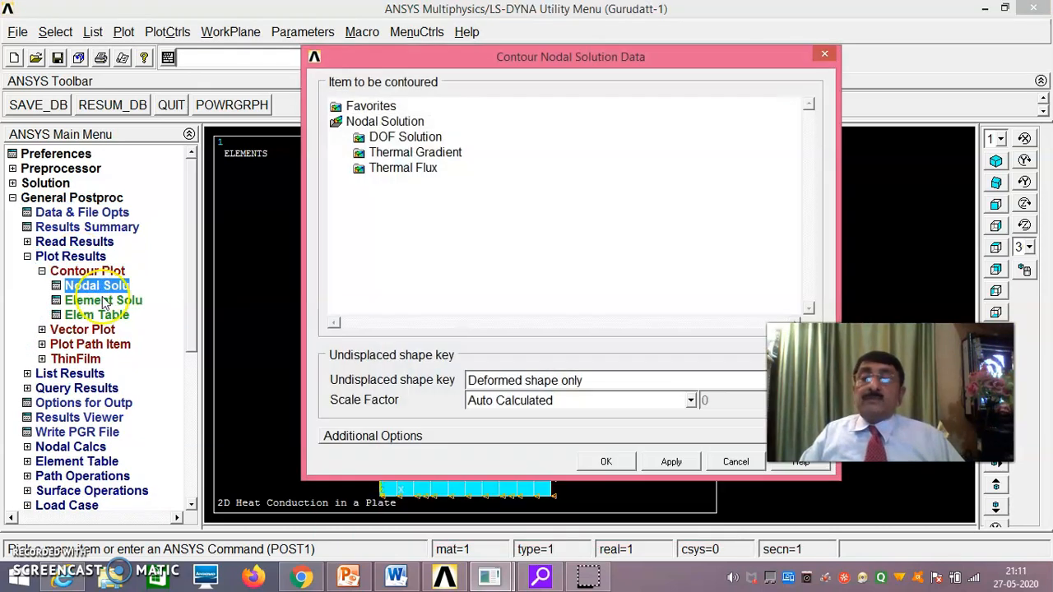
left_click(405, 137)
left_click(413, 155)
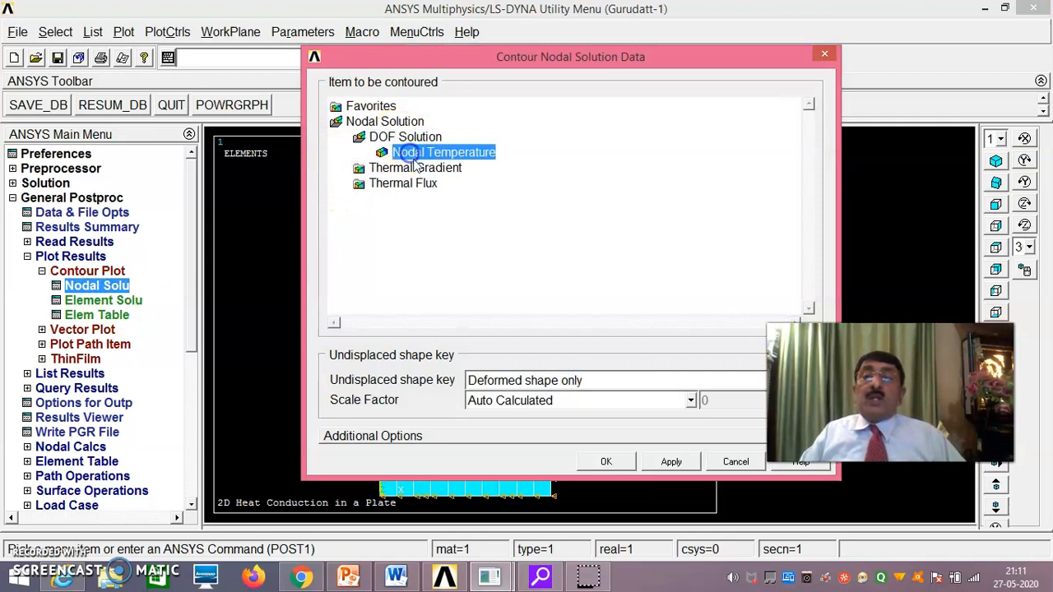
left_click(613, 463)
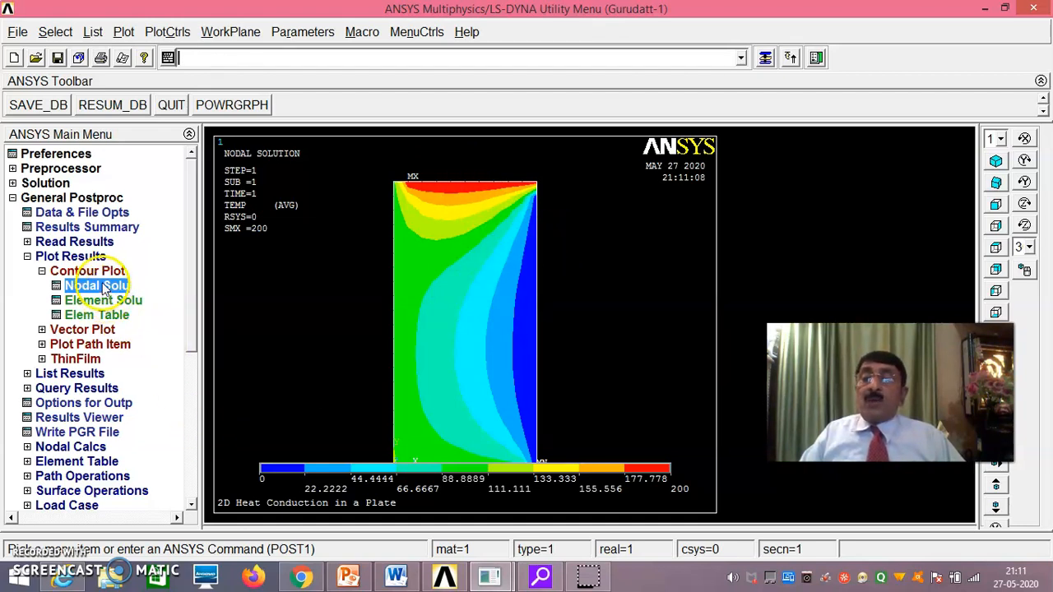
left_click(165, 33)
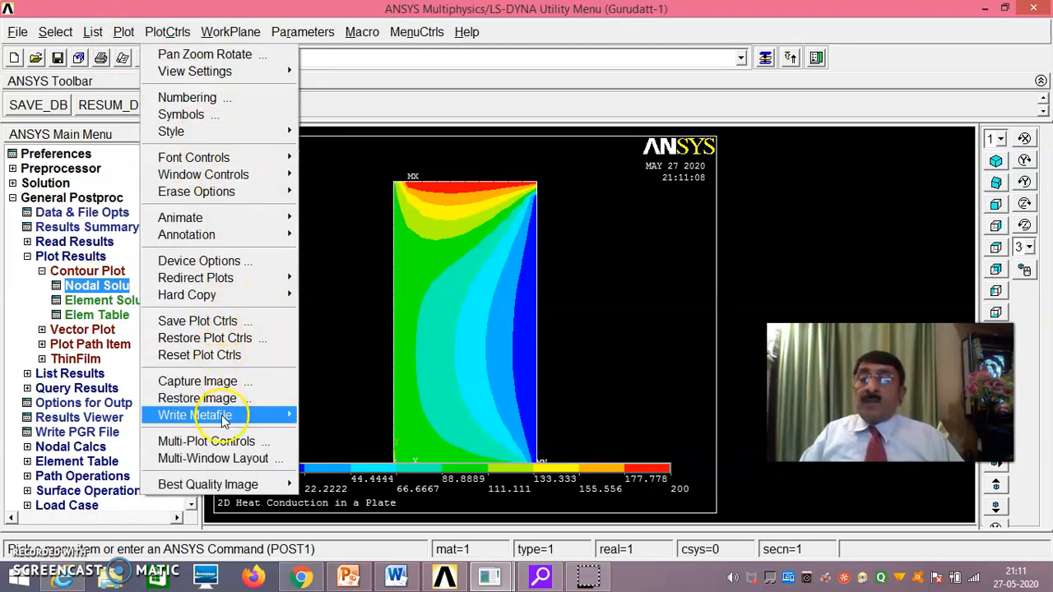
mouse_move(239, 414)
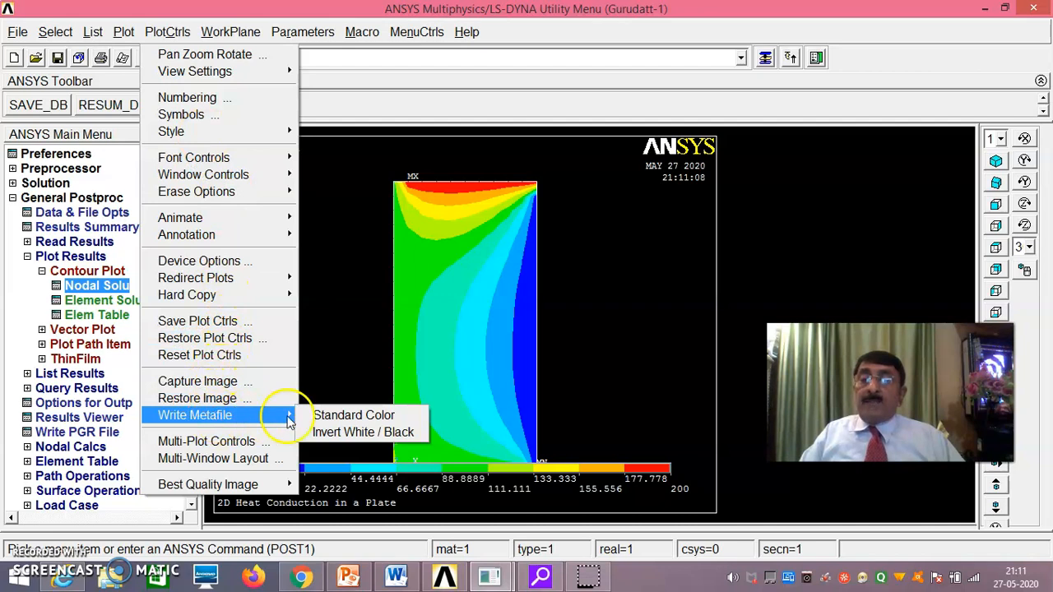
left_click(343, 429)
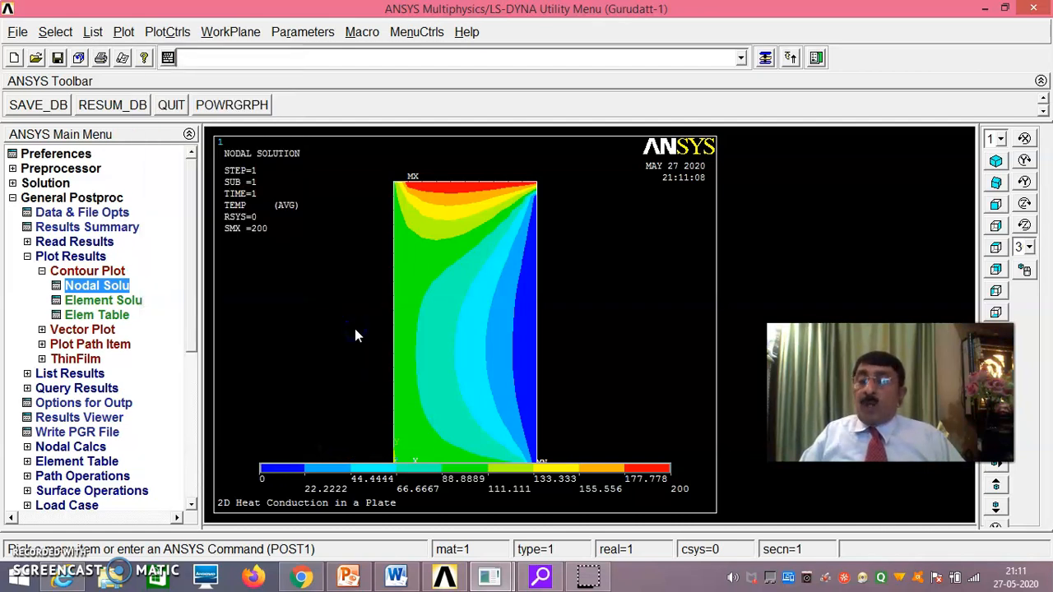
Plot the nodal thermal flux vector sum as a contour plot of the plate.
left_click(93, 288)
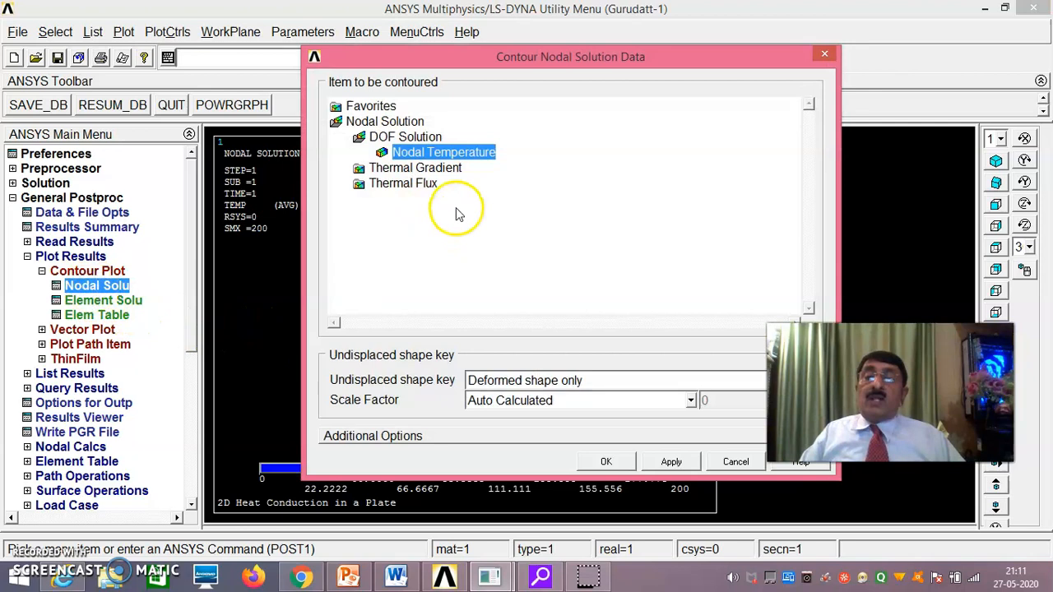
left_click(418, 183)
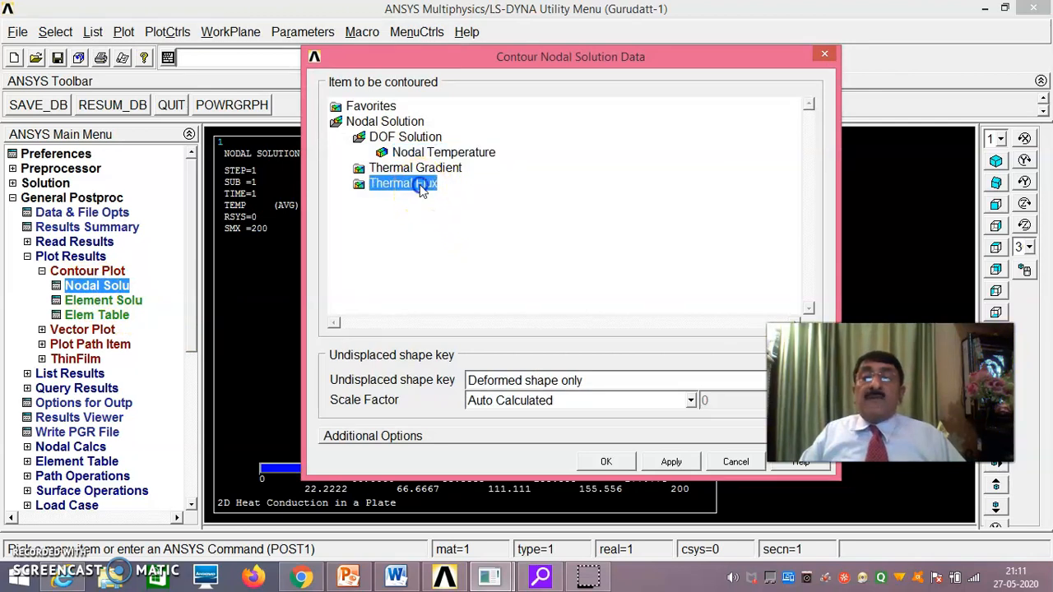
left_click(445, 232)
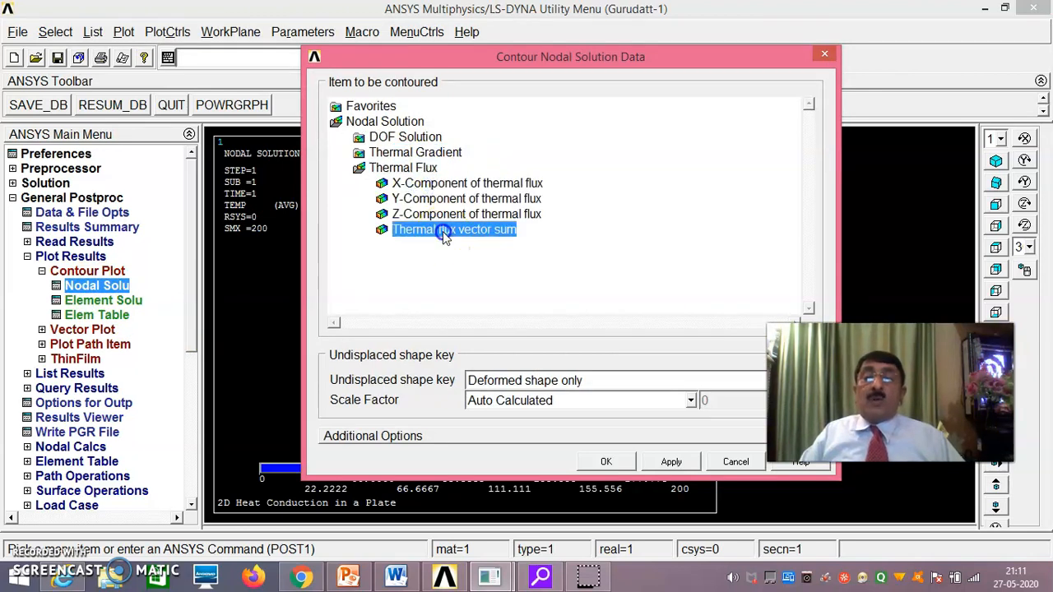
left_click(609, 461)
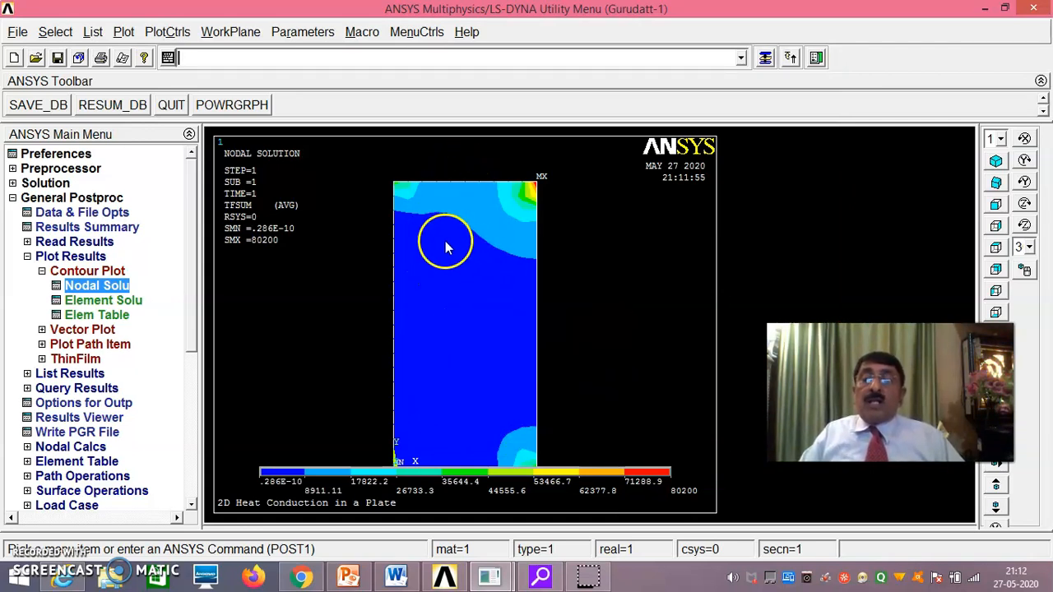
left_click(180, 35)
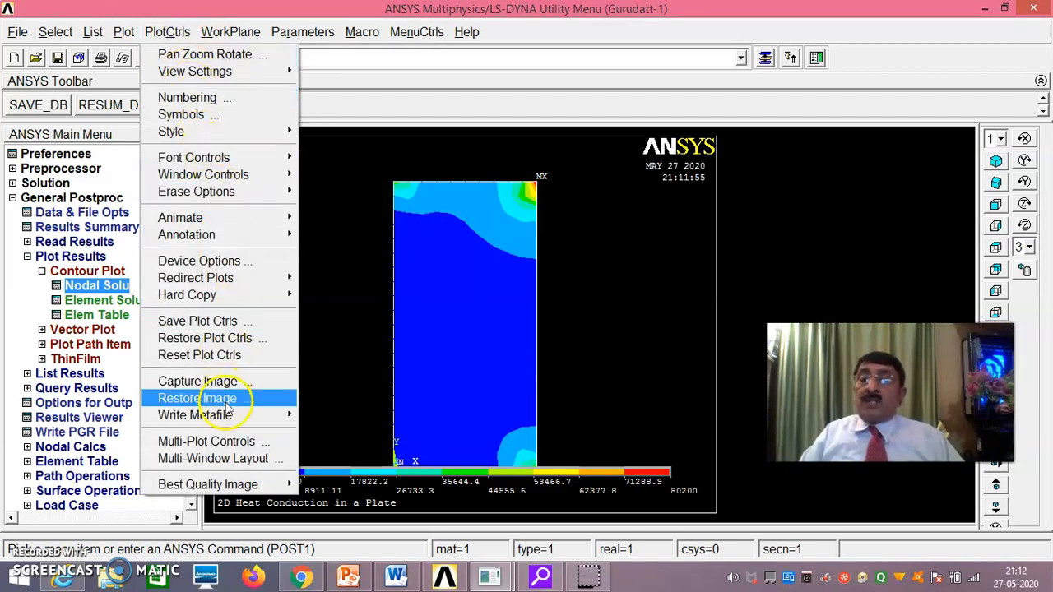
mouse_move(247, 415)
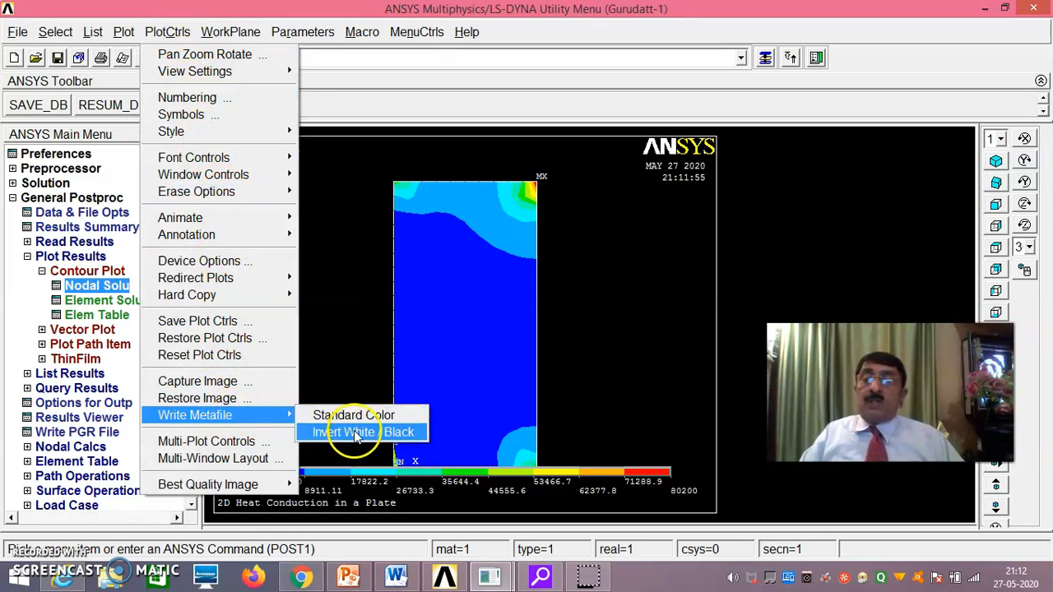
left_click(370, 326)
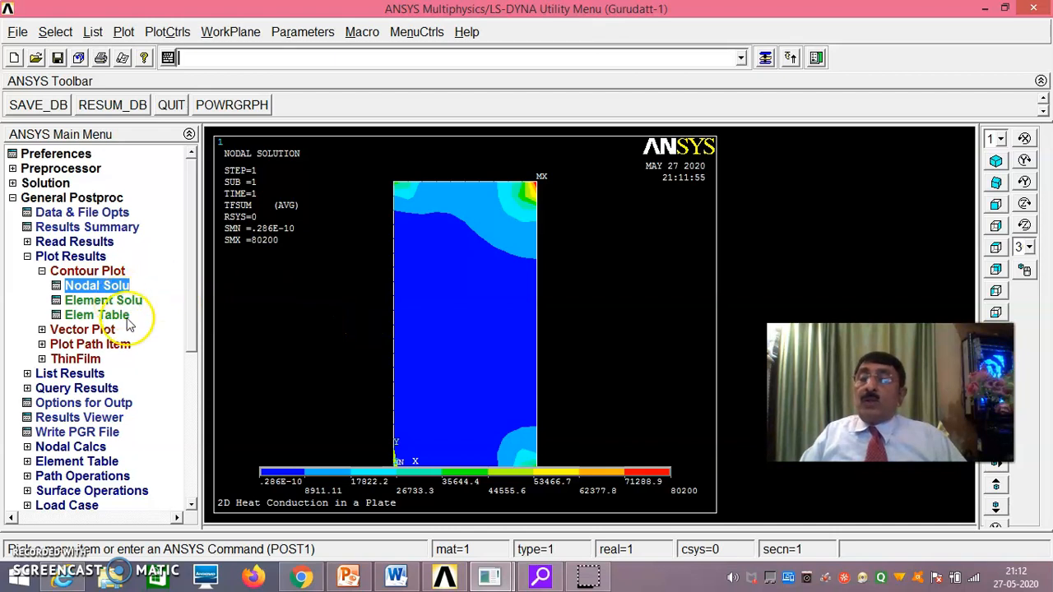
Create a predefined vector plot of thermal flux TF in vector mode at the element centroids.
left_click(97, 331)
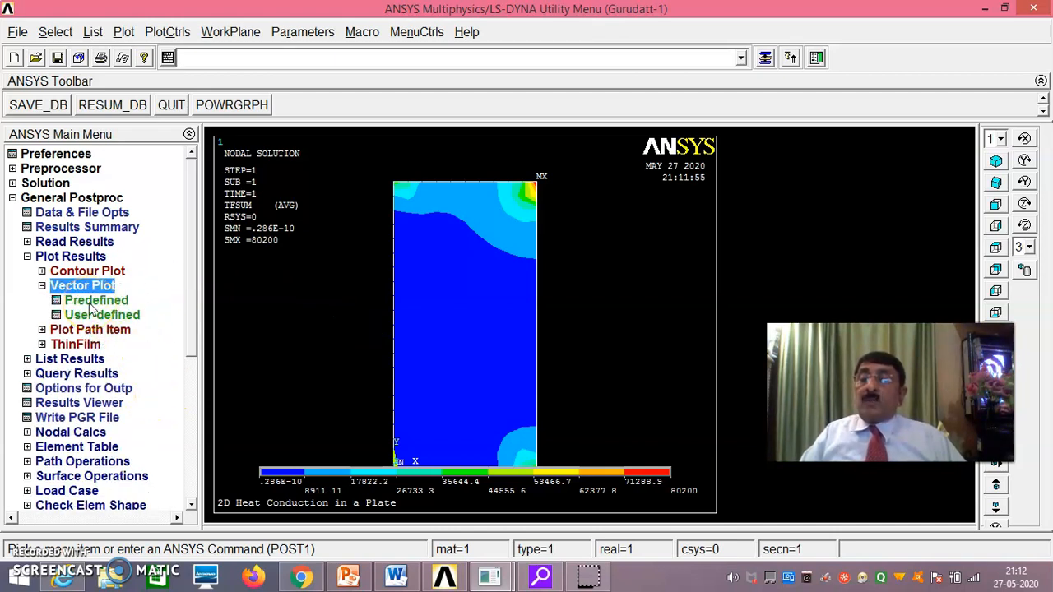
left_click(92, 302)
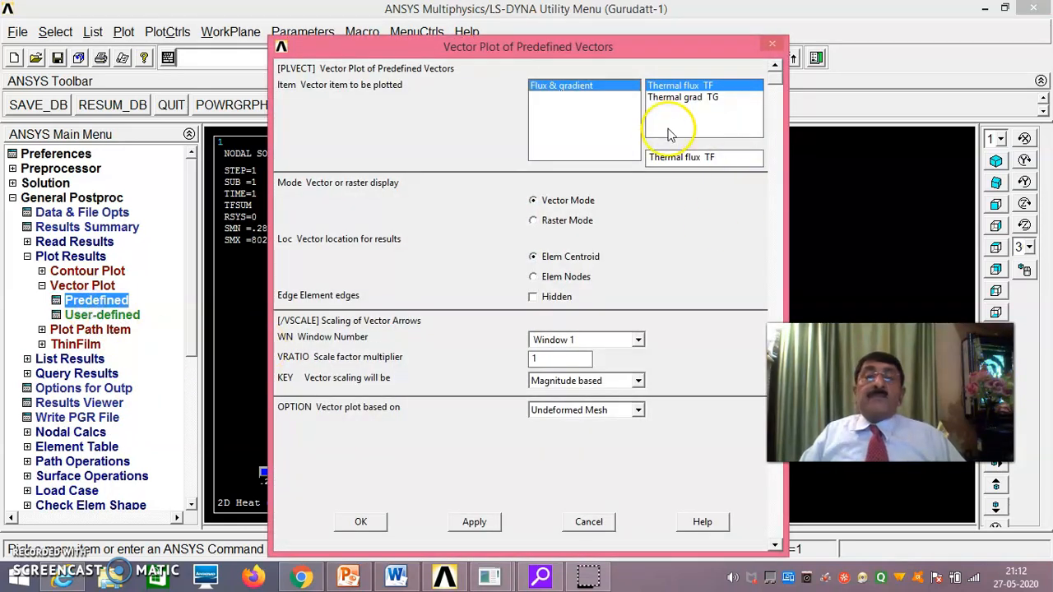
left_click(372, 526)
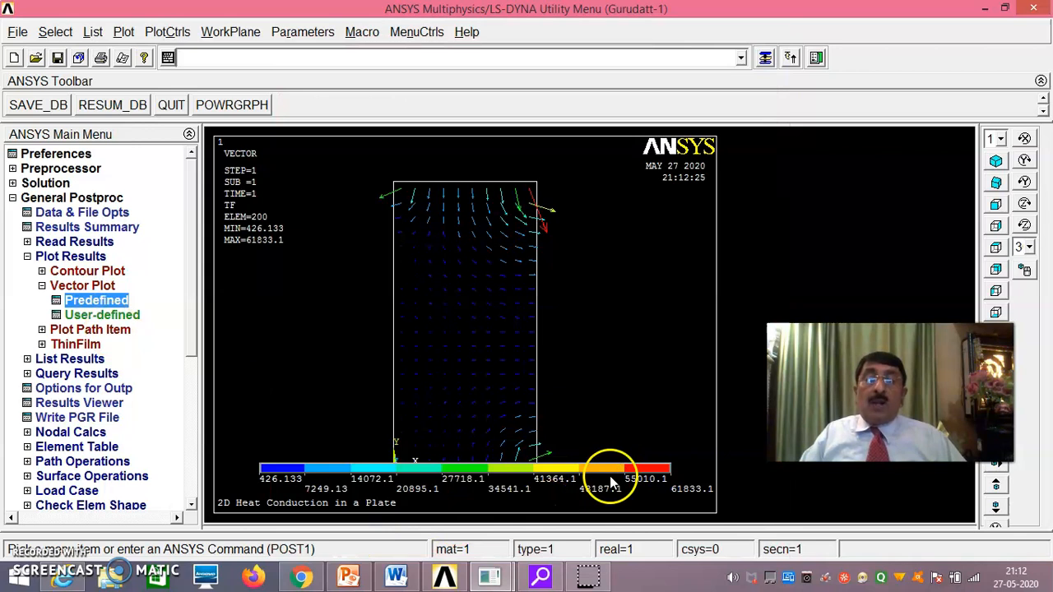